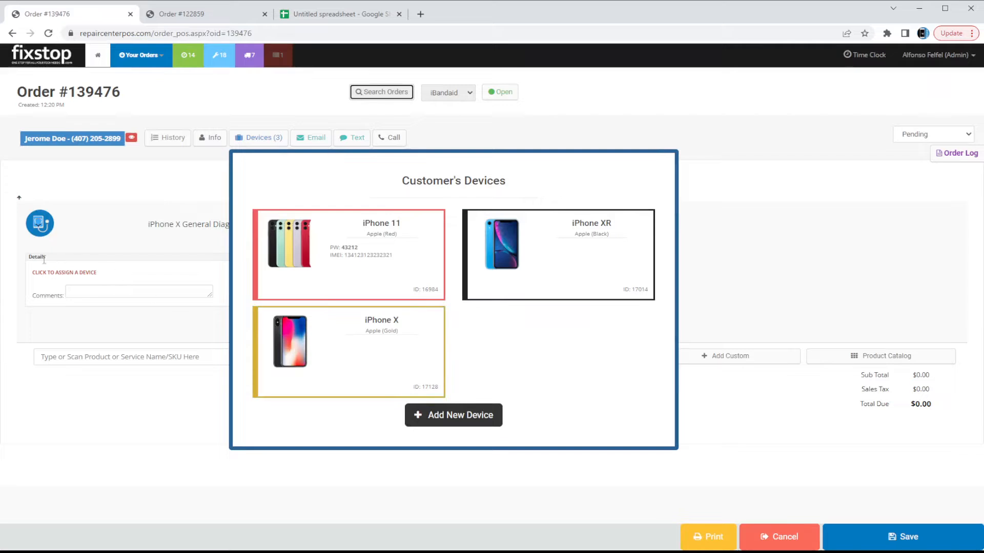
Step: Assign the gold iPhone X to the General Diagnostics service and set its status to Repairing and location to Store
left_click(56, 273)
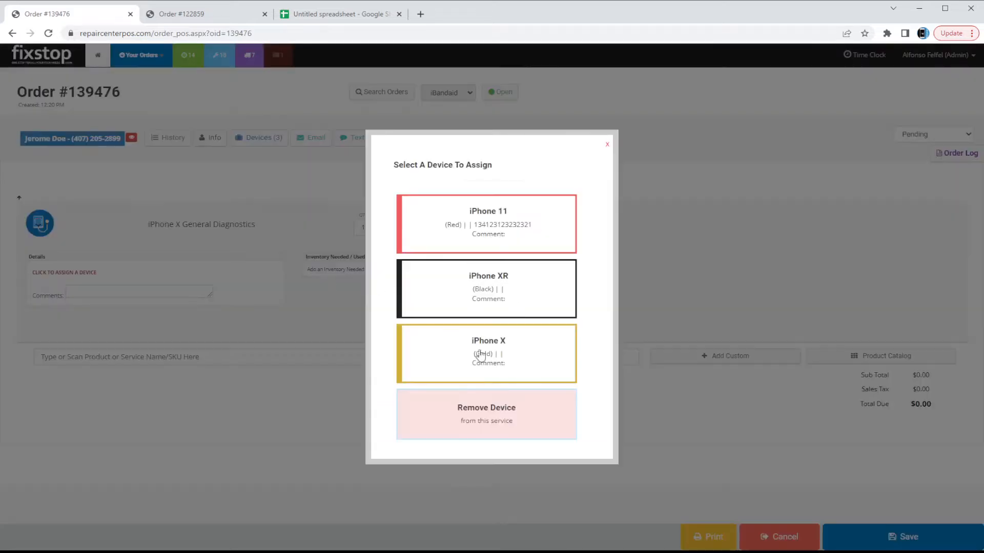
left_click(511, 356)
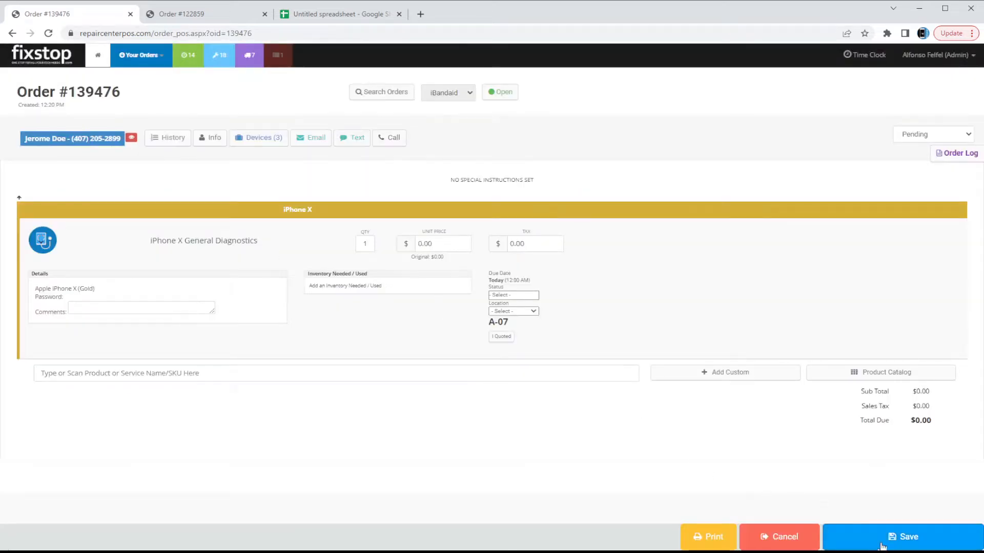
left_click(501, 297)
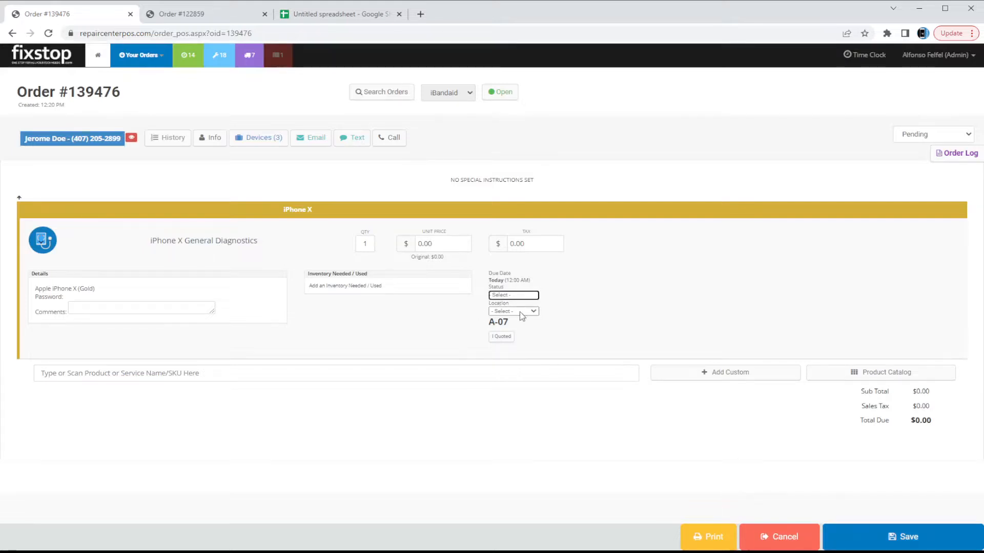
left_click(520, 314)
left_click(529, 311)
left_click(527, 316)
left_click(565, 306)
left_click(527, 297)
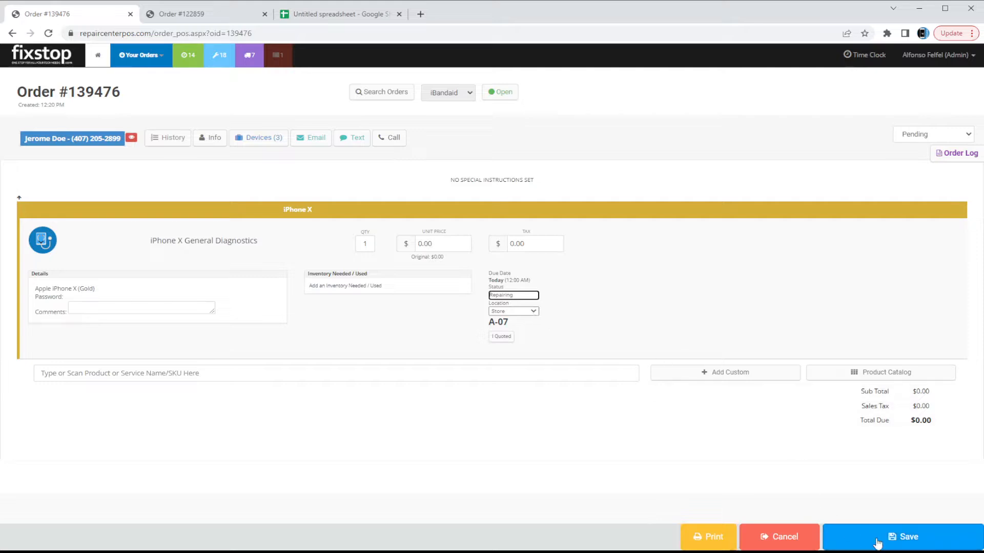
Step: Save the order with "customer said no power up" as the reason for the diagnostics status change
left_click(897, 535)
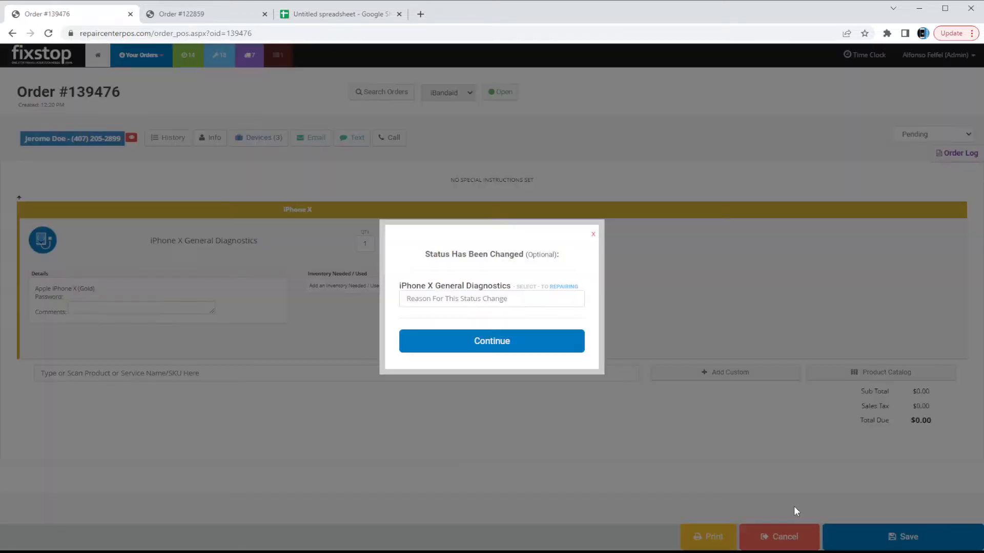
left_click(547, 299)
type("d")
key("BackSpace")
type("dustomer said ")
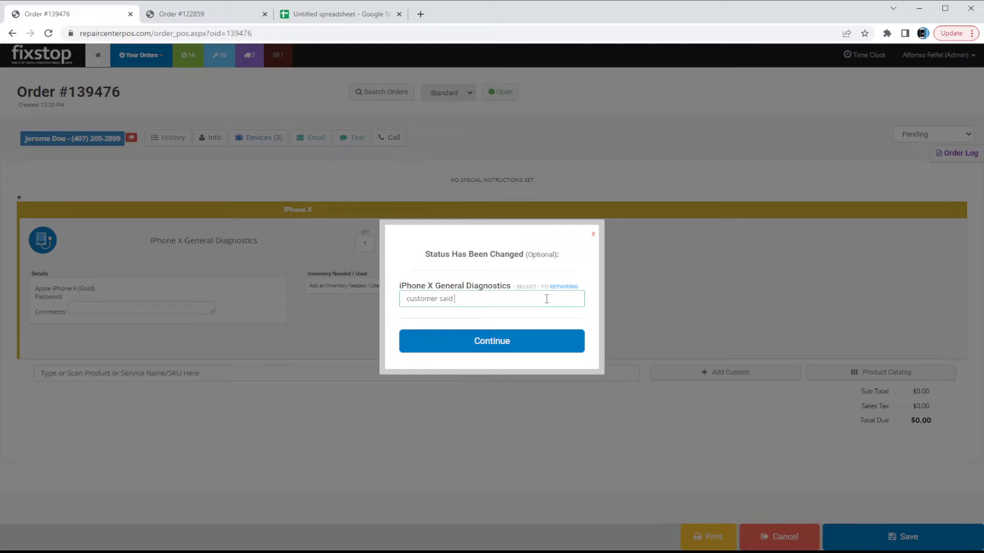
type("no power up")
key("Return")
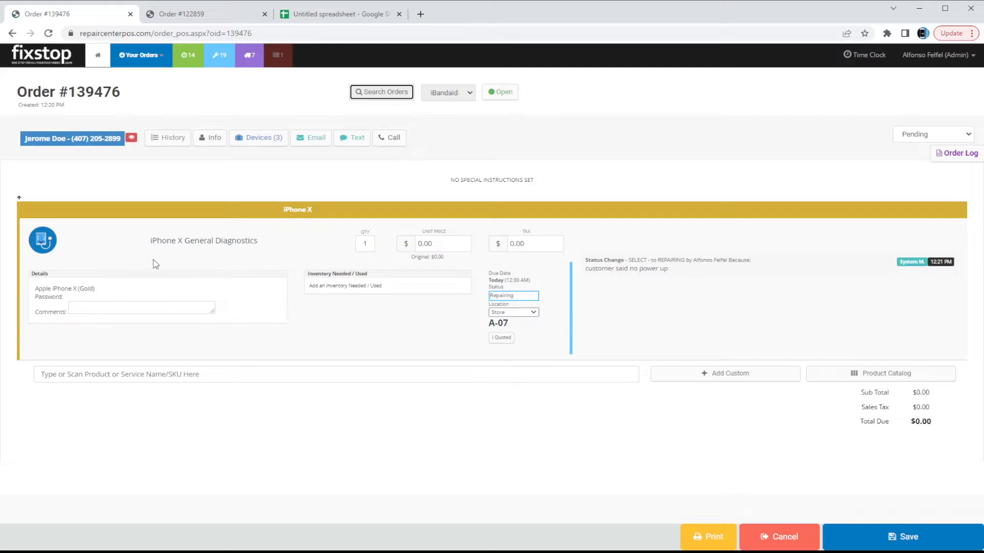
Step: Mark the General Diagnostics service as quoted and approved with an estimated repair time of 30 minutes
left_click(496, 340)
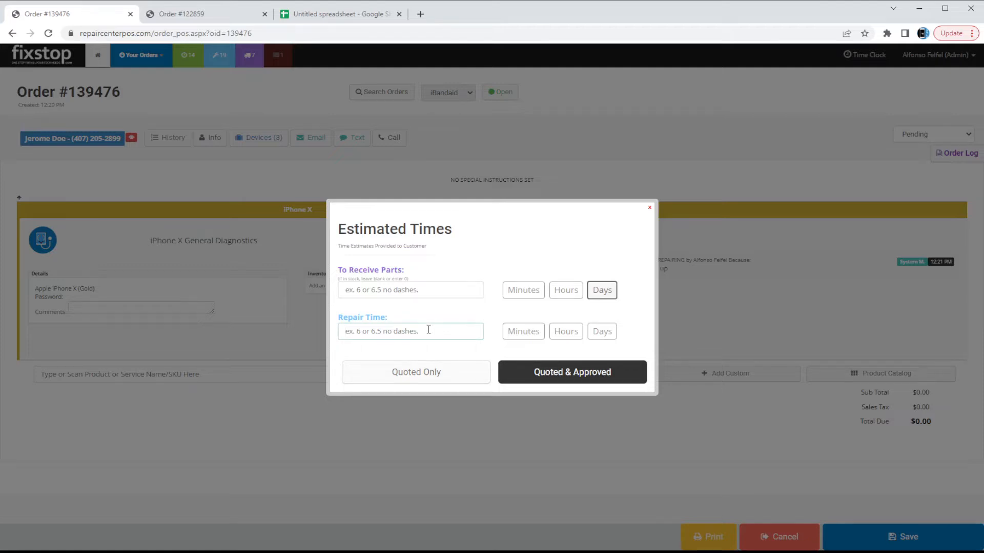
type("30")
left_click(515, 333)
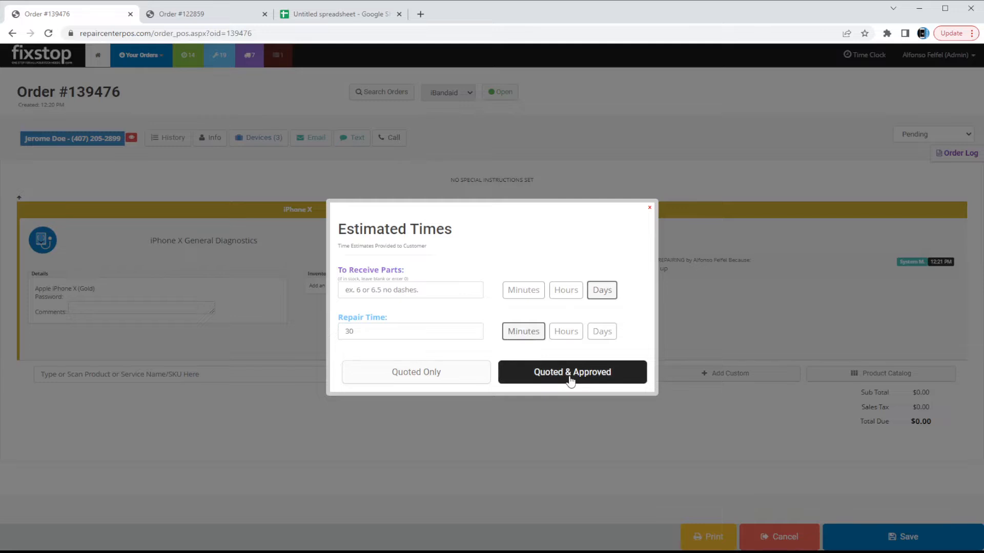
left_click(570, 379)
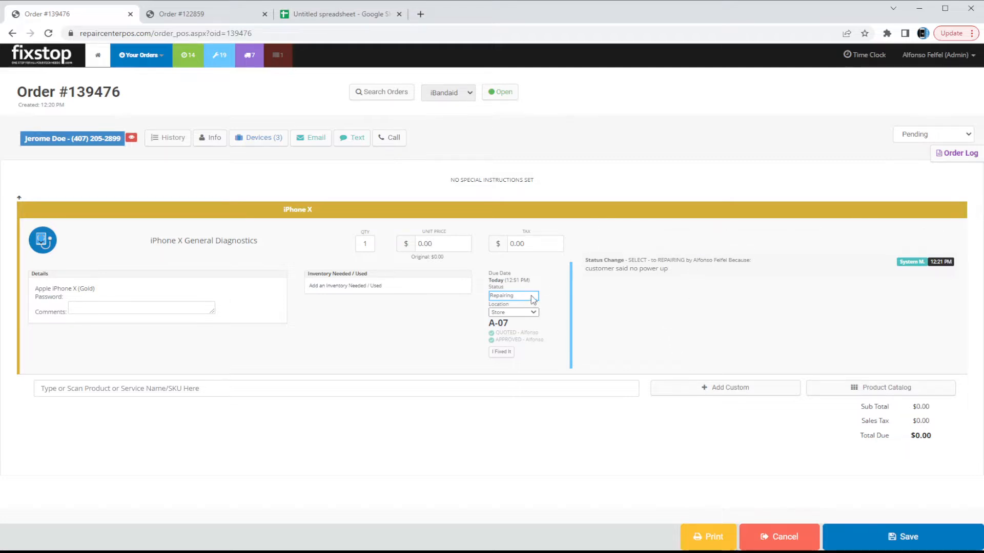
Step: Add the note "phone needs a new battery, quote $100" to the General Diagnostics service
left_click(655, 245)
type("phone needs a new bat")
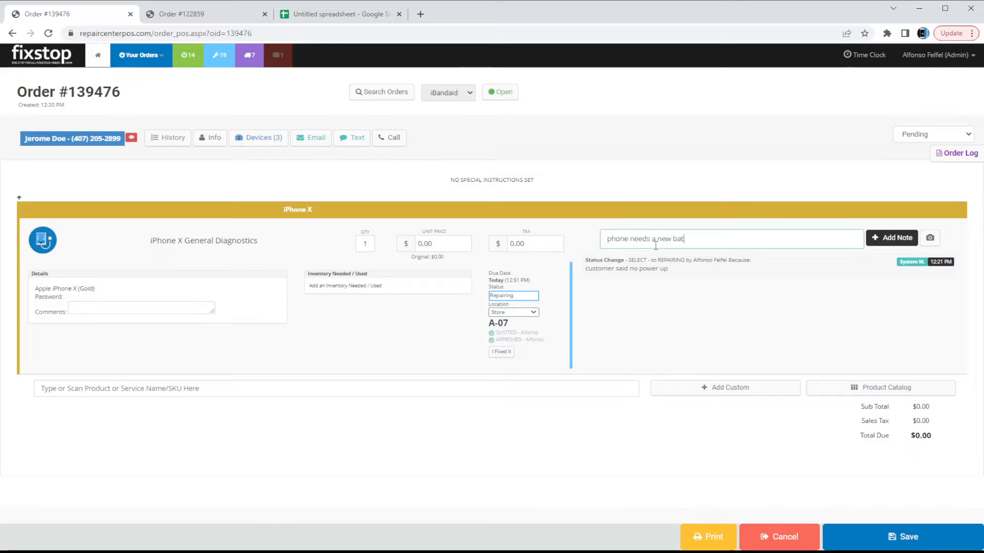
type("tery, quote $100")
key("Return")
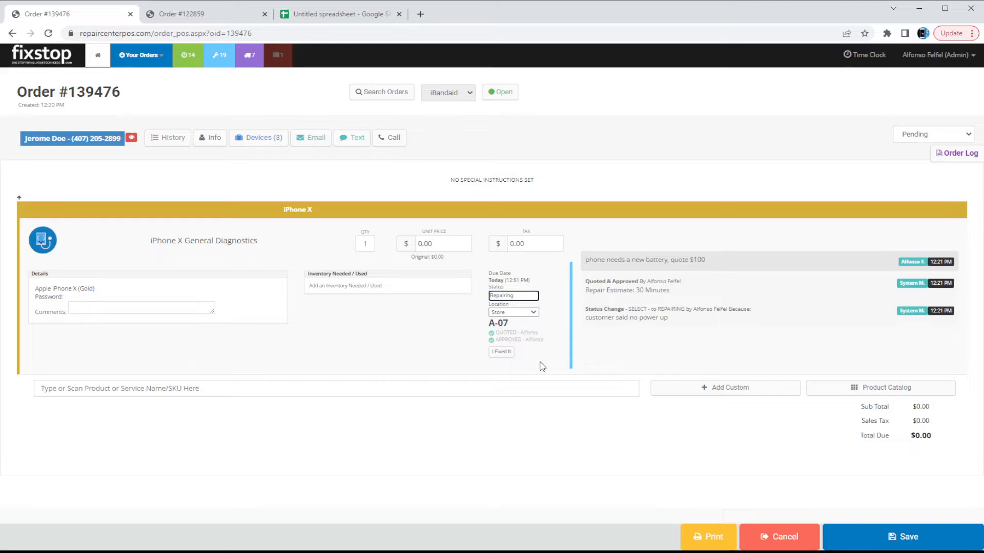
Step: Change the diagnostics status to Waiting on Customer and save with the reason "no way to contact customer, waiting for them to drop by"
mouse_move(669, 302)
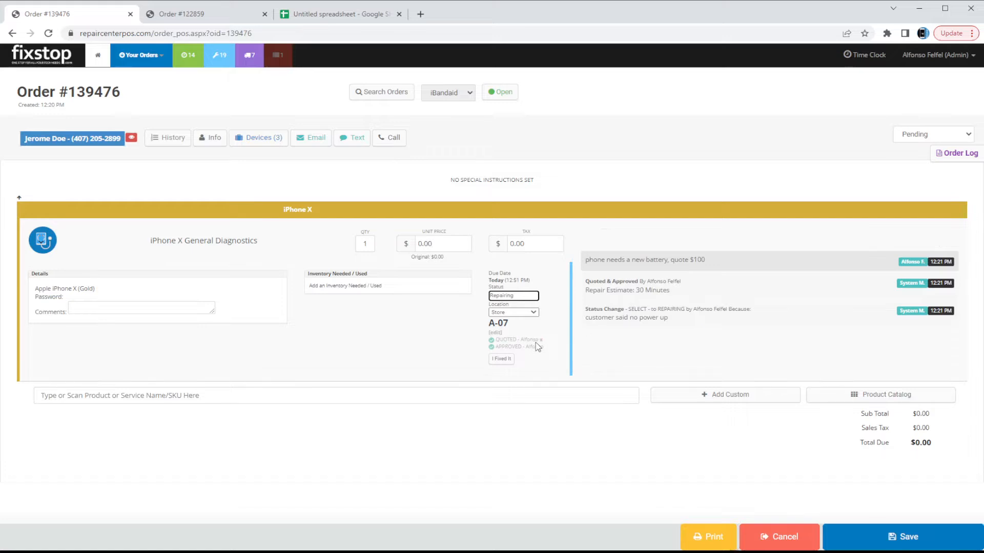
left_click(535, 375)
left_click(864, 540)
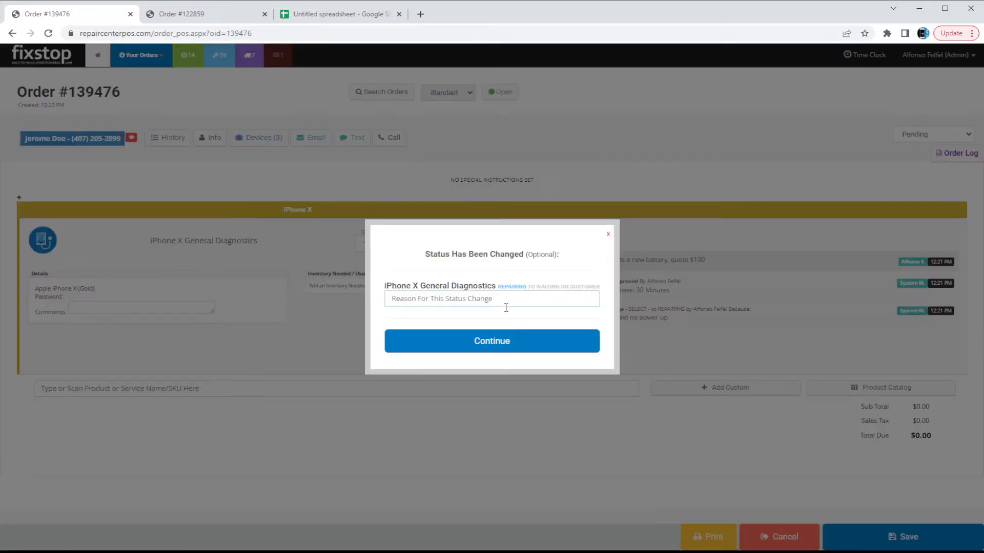
type("no way to contact customer.")
key("BackSpace")
type(", waiting for them to drop by")
key("Return")
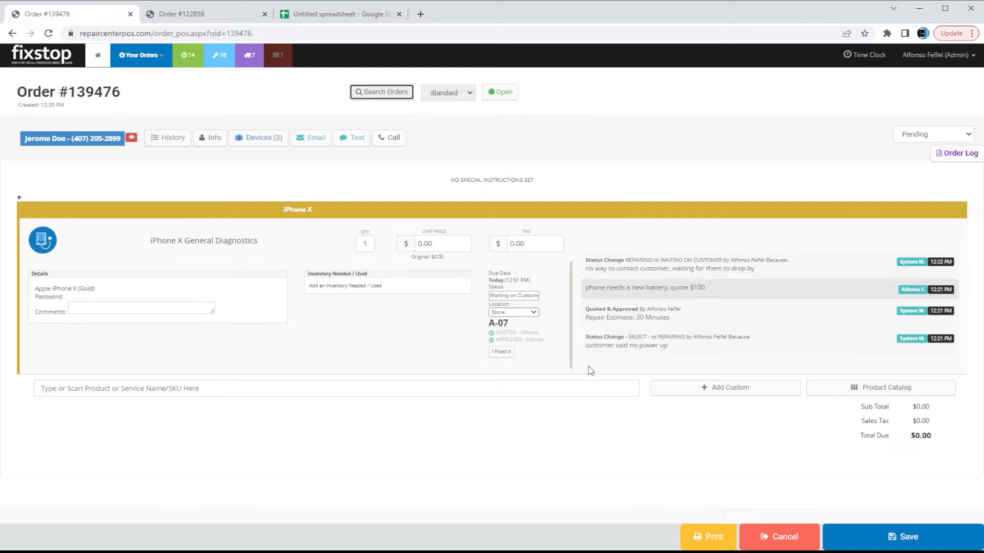
Step: Add an iPhone X Battery Replacement service to the order, assign the gold iPhone X to it, and save
left_click(566, 389)
type("iphone x batter")
key("Return")
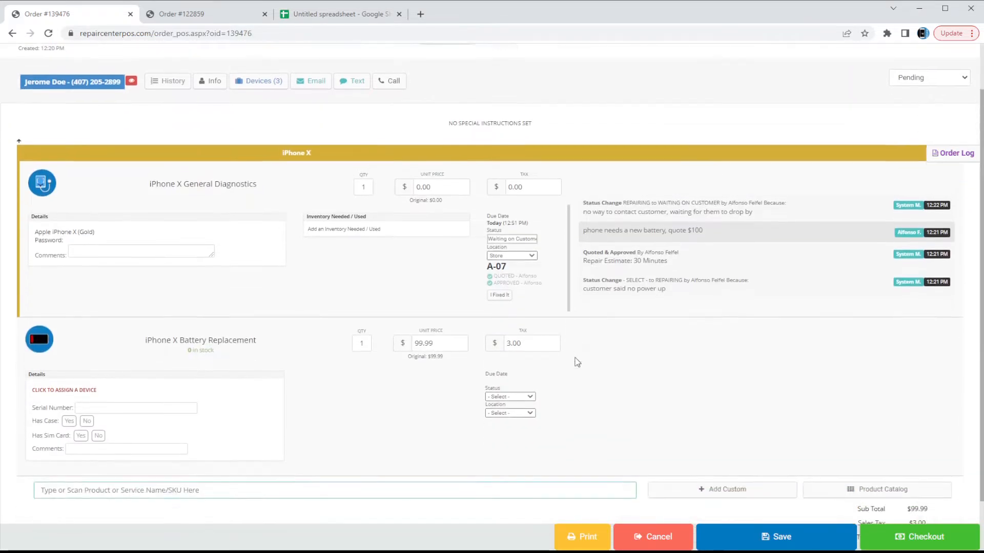
left_click(66, 390)
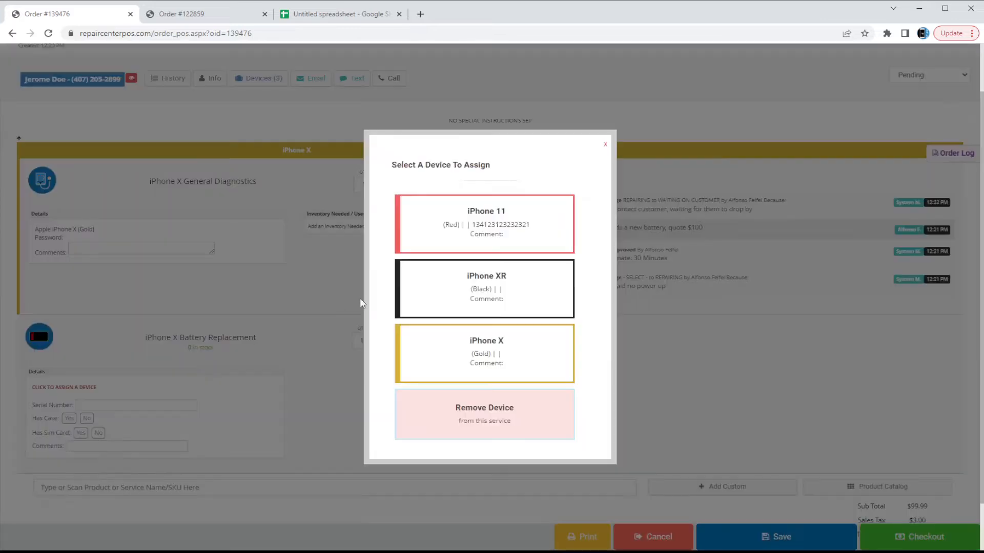
left_click(505, 355)
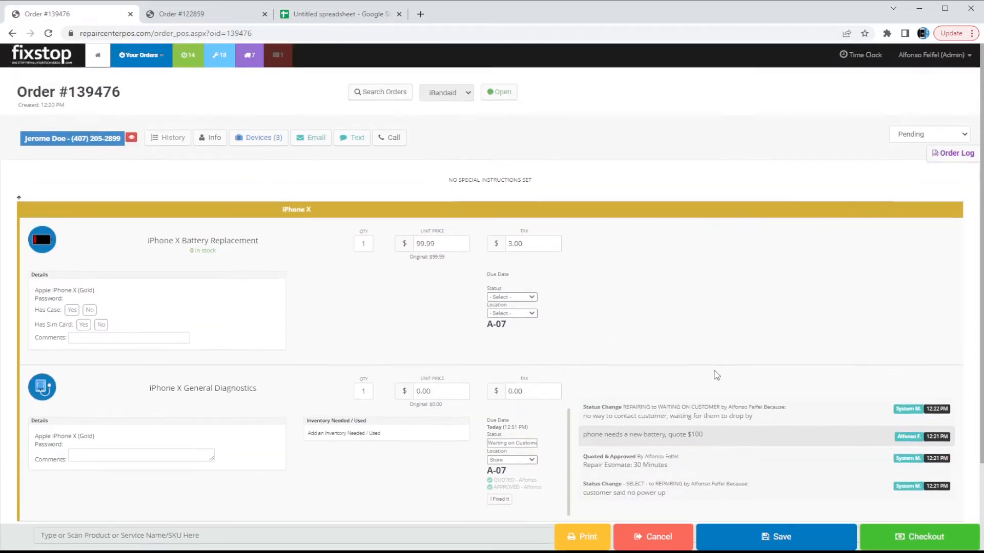
left_click(736, 539)
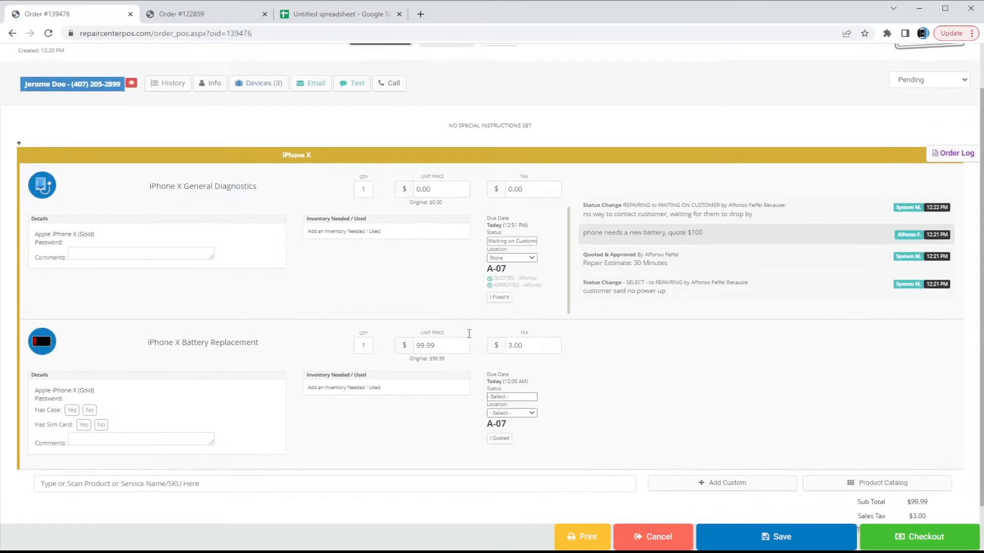
Step: Set the General Diagnostics status to Completed, and the Battery Replacement status to Needs Parts with Store as its location
left_click(530, 244)
key("c")
left_click(412, 268)
left_click(527, 397)
left_click(526, 440)
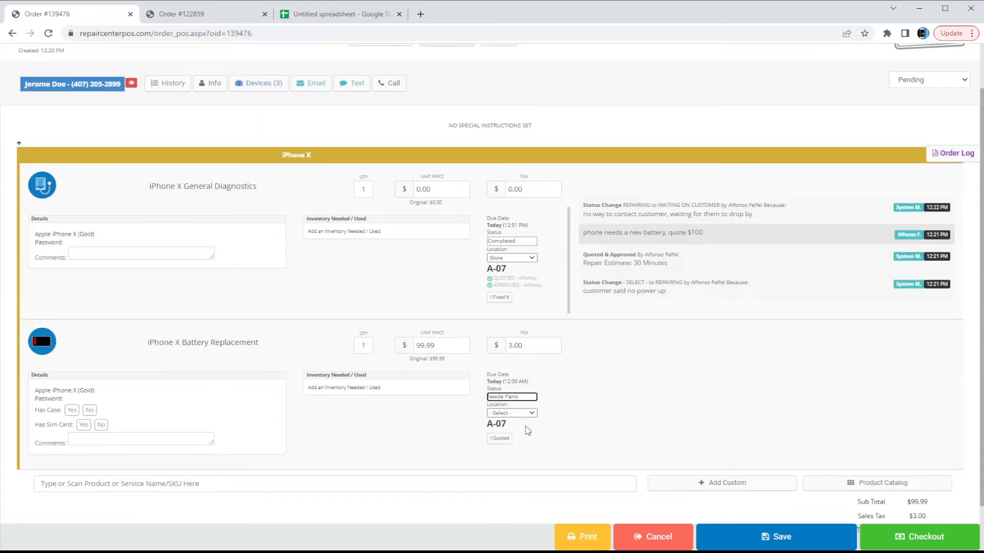
left_click(512, 413)
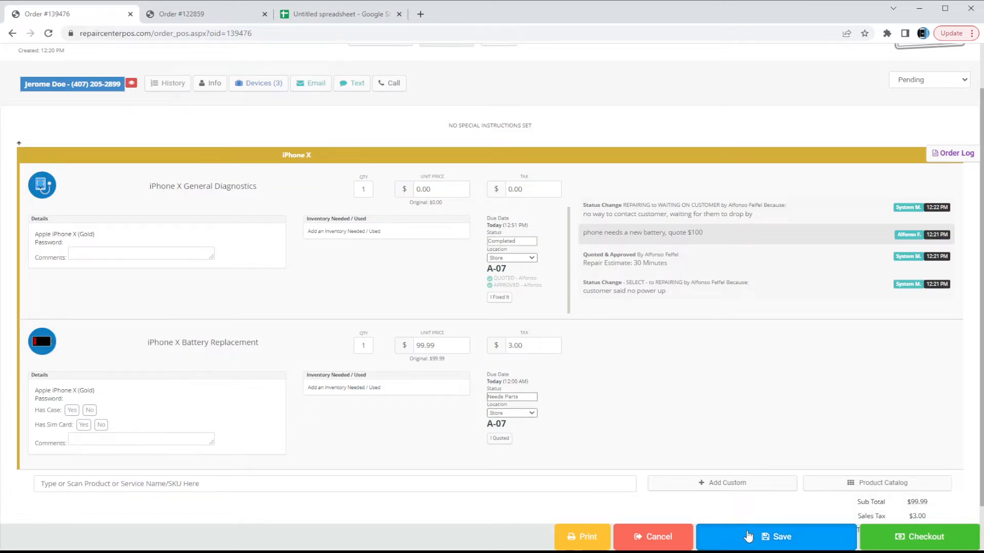
Step: Save the order with reasons "customer approved battery" for diagnostics and "ETA'd customer 1 day for battery to come in" for the battery replacement
left_click(748, 536)
left_click(525, 275)
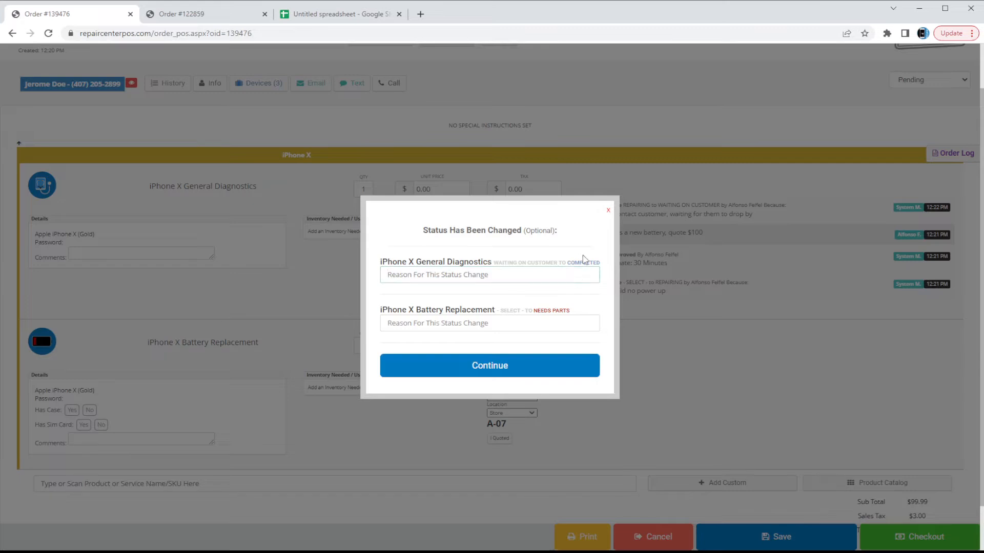
type("customer approved battery")
left_click(544, 321)
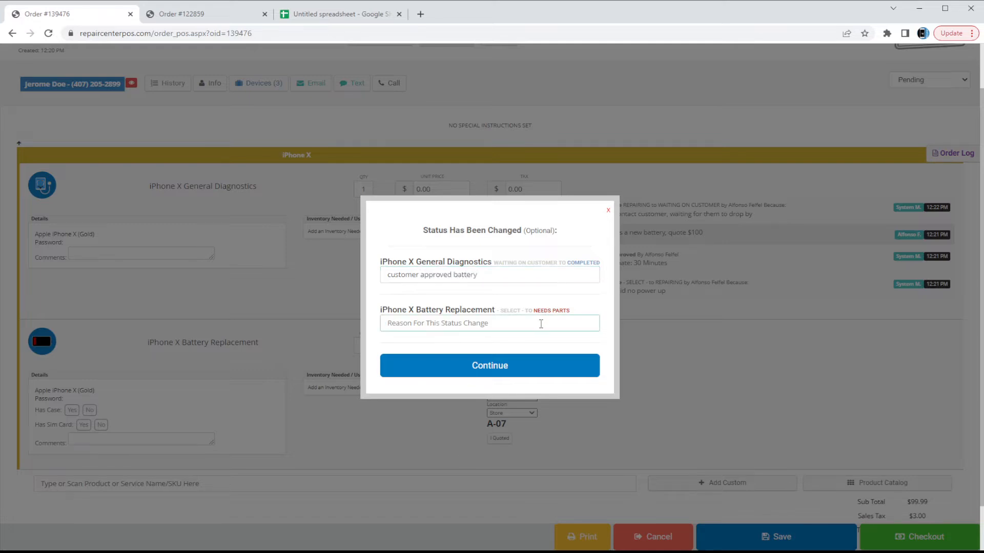
type("ETA'd customer 1 day for battery to come in")
key("Return")
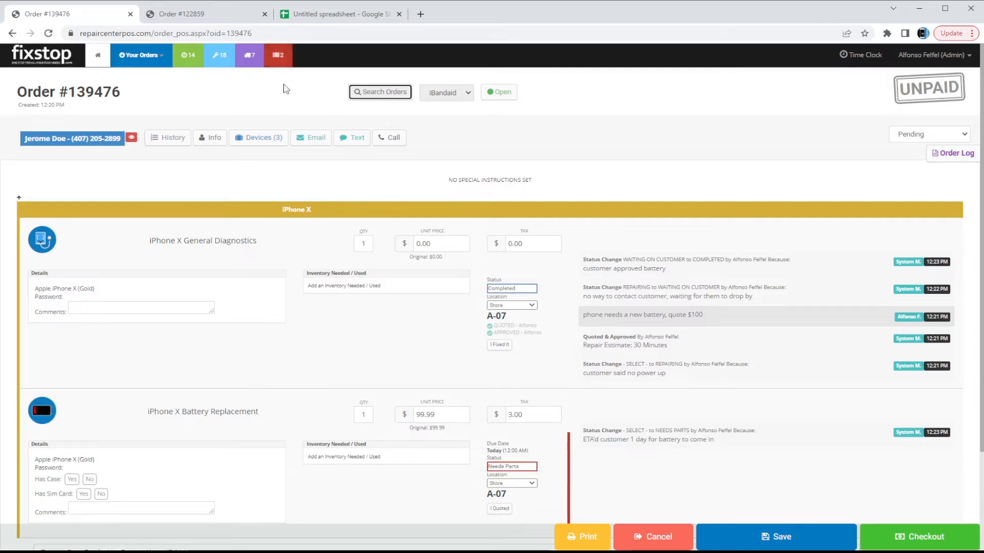
Step: Reopen the iPhone X battery order from the Needs Parts orders and set the battery replacement's status to Waiting on Parts
left_click(281, 65)
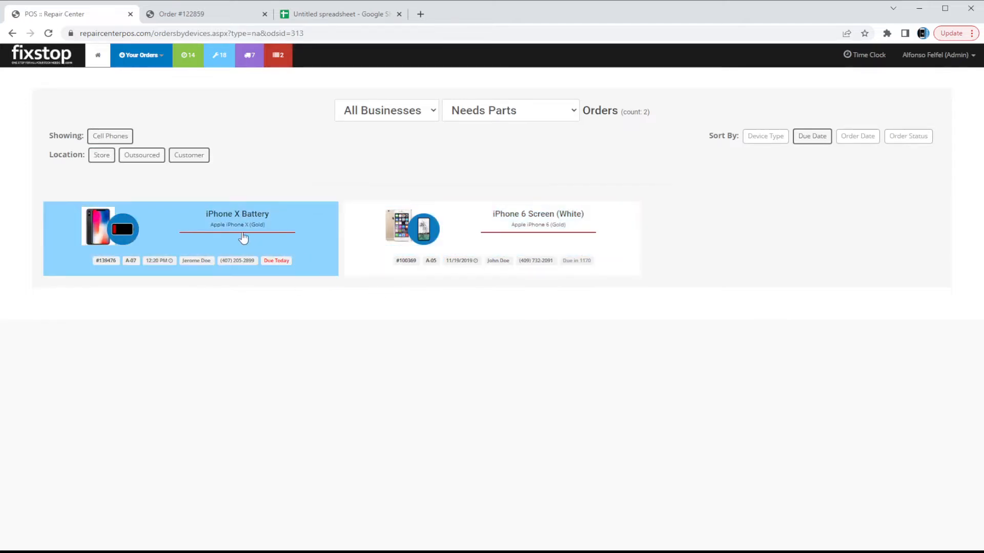
left_click(243, 238)
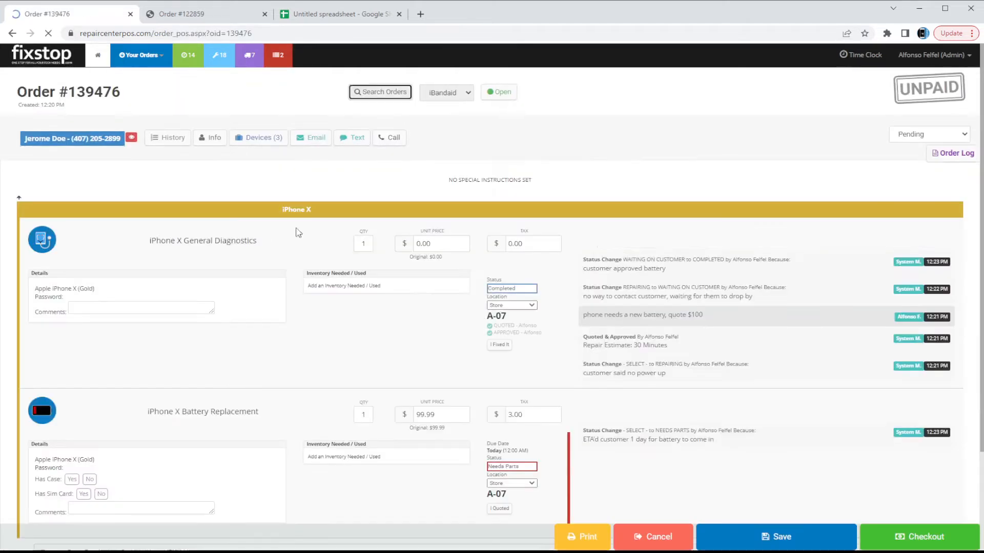
scroll(632, 343, "down", 1)
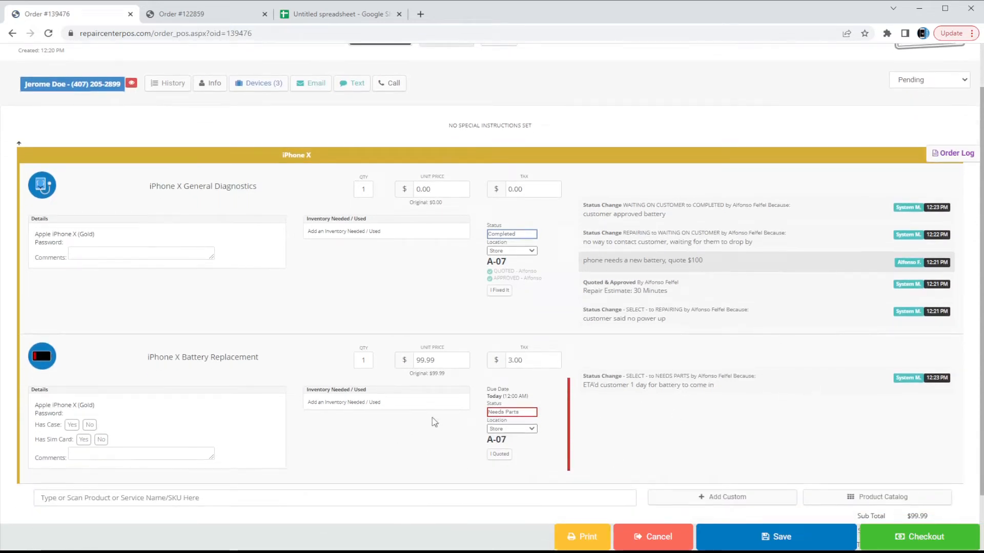
left_click(532, 415)
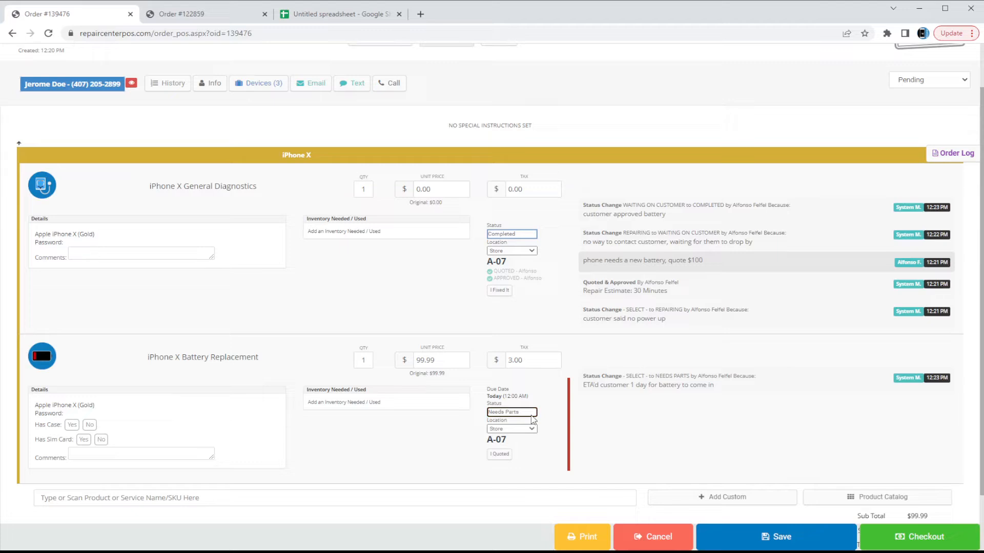
left_click(528, 493)
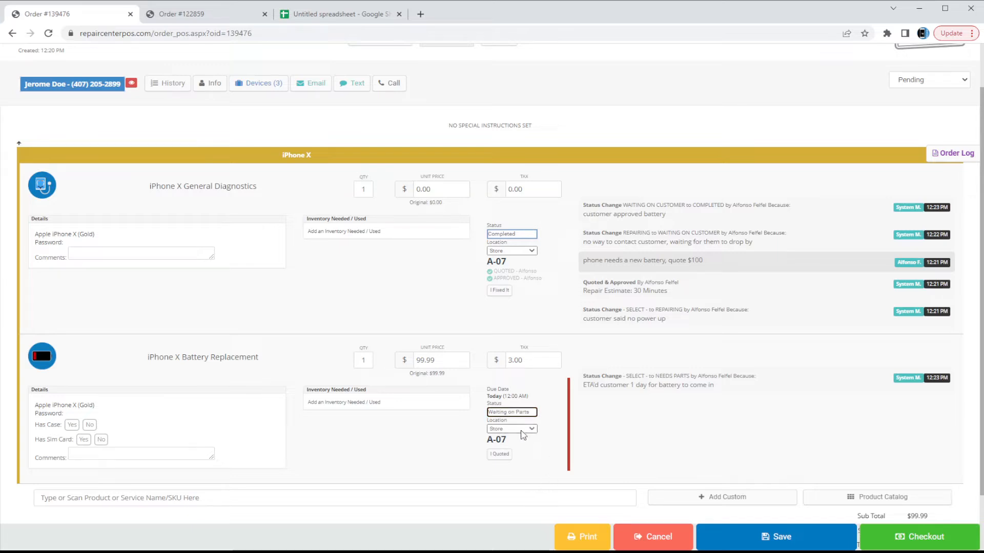
Step: Mark the battery replacement as quoted and approved with estimates of 1 day to receive parts and 2 hours repair time
left_click(500, 455)
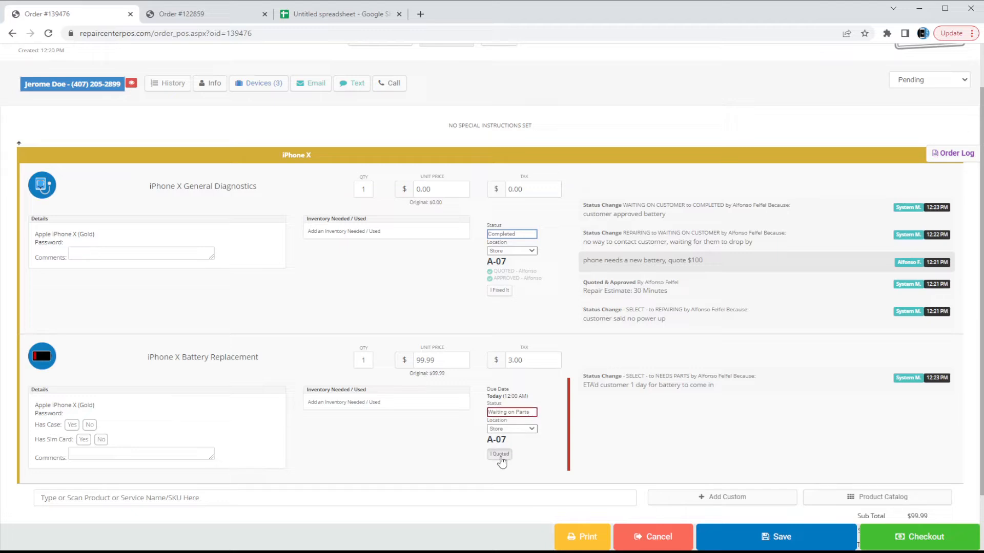
left_click(500, 455)
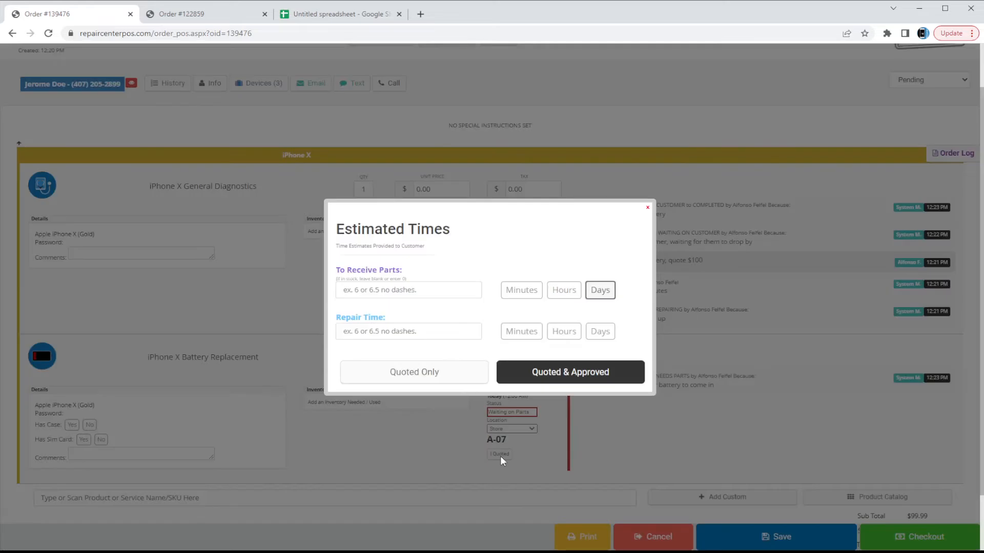
type("1")
type("2")
left_click(564, 332)
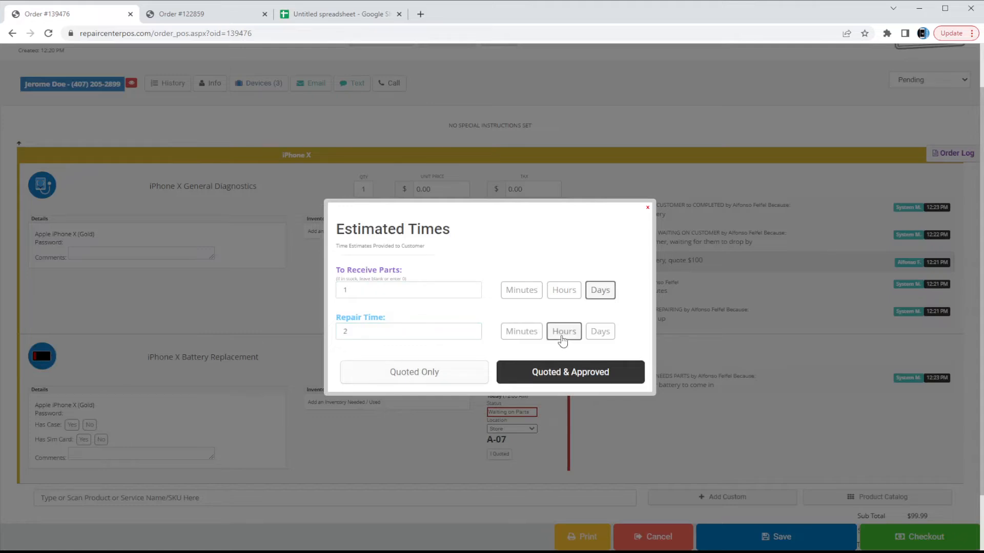
left_click(552, 372)
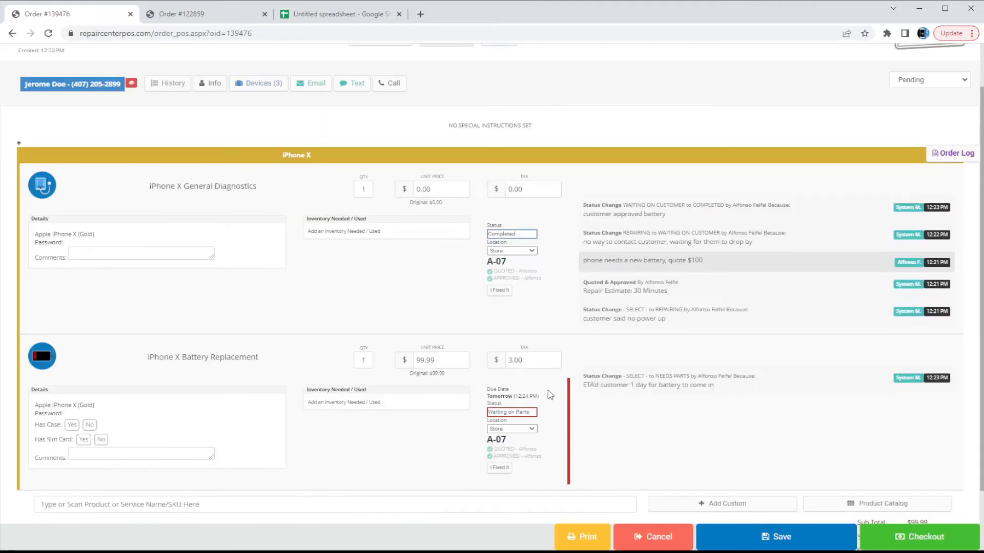
Step: Save the order with the reason "ordered battery, should be here tomorrow" for the battery replacement's status change
scroll(545, 439, "down", 1)
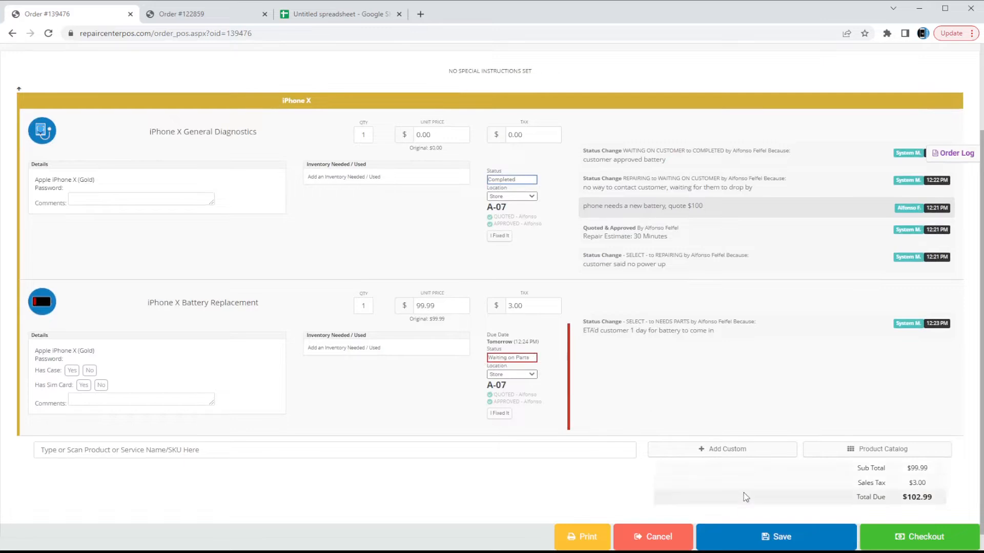
left_click(738, 530)
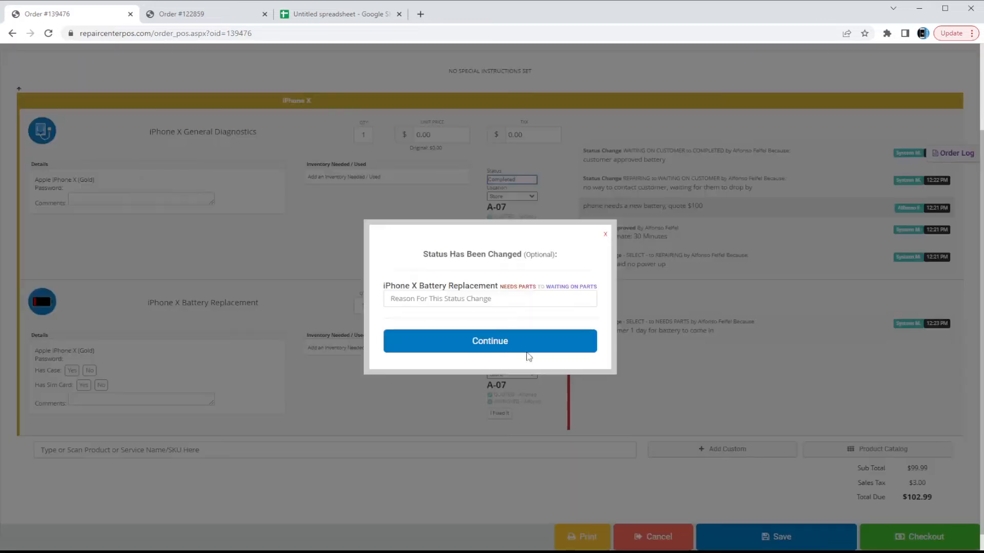
left_click(547, 300)
type("ordered ")
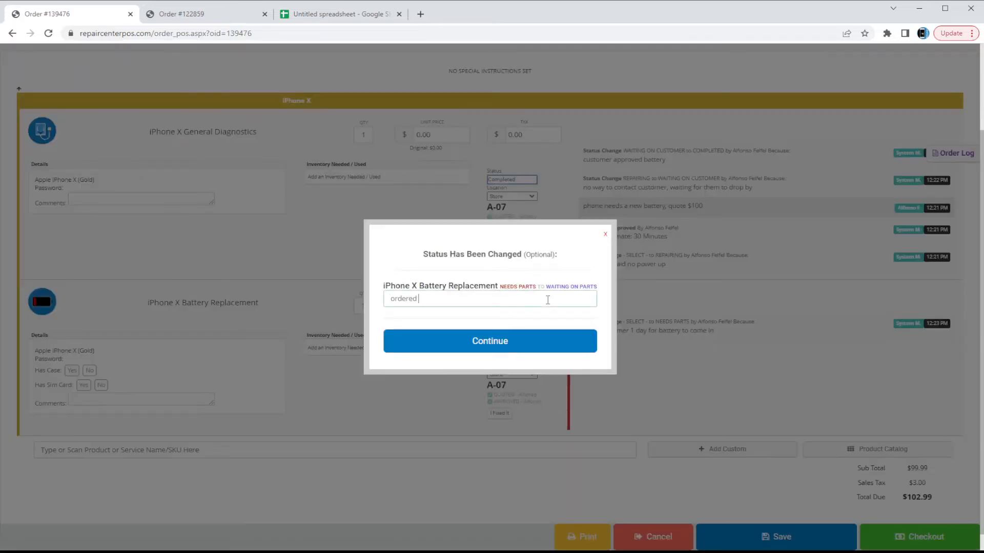
type("battery, should be here tomorrow")
key("Return")
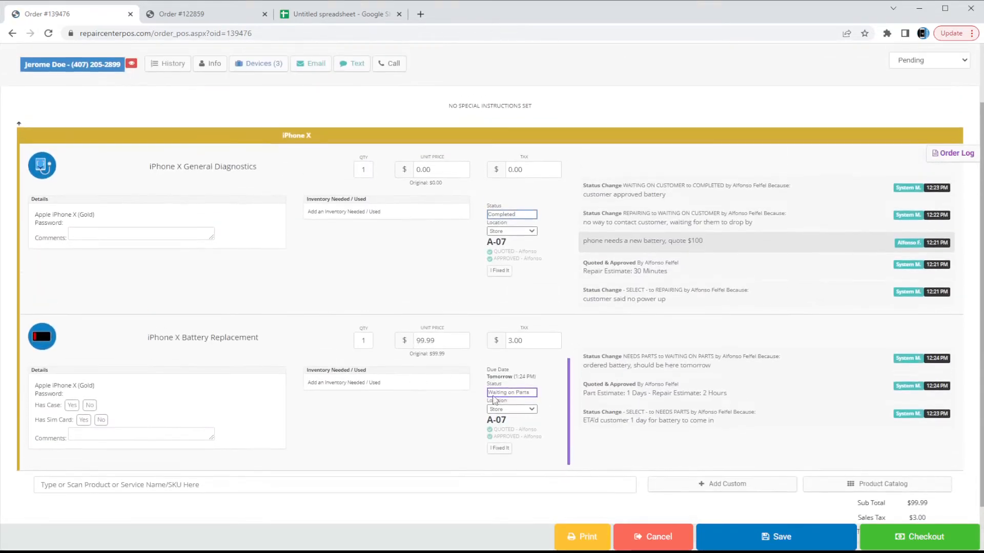
mouse_move(661, 410)
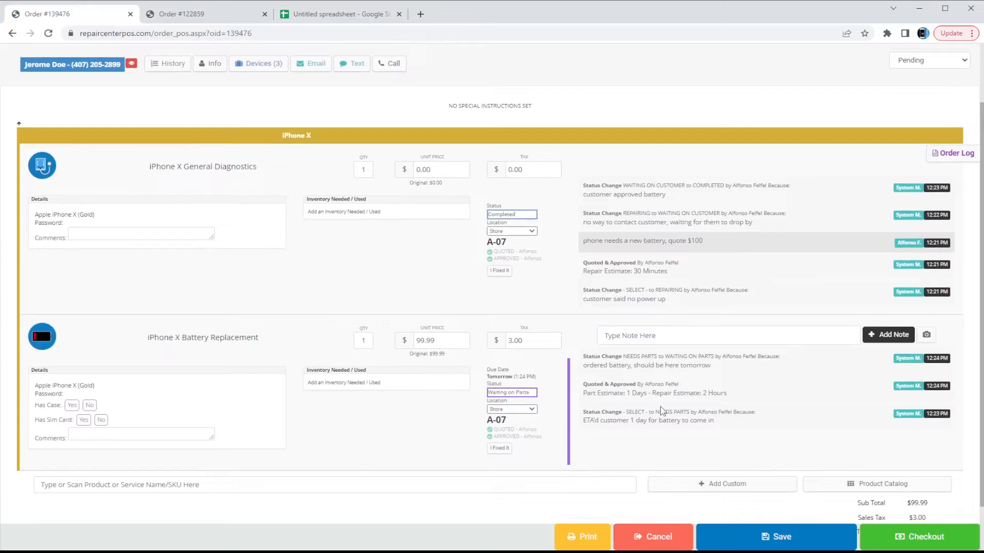
left_click_drag(647, 393, 624, 400)
left_click(629, 398)
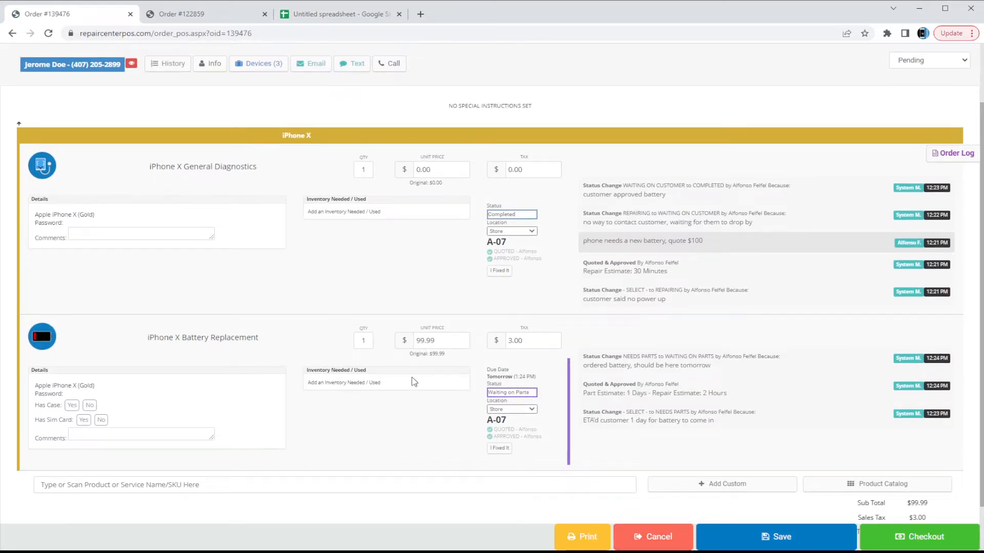
Step: Reopen the iPhone X battery order from the Waiting on Parts orders
scroll(414, 382, "up", 2)
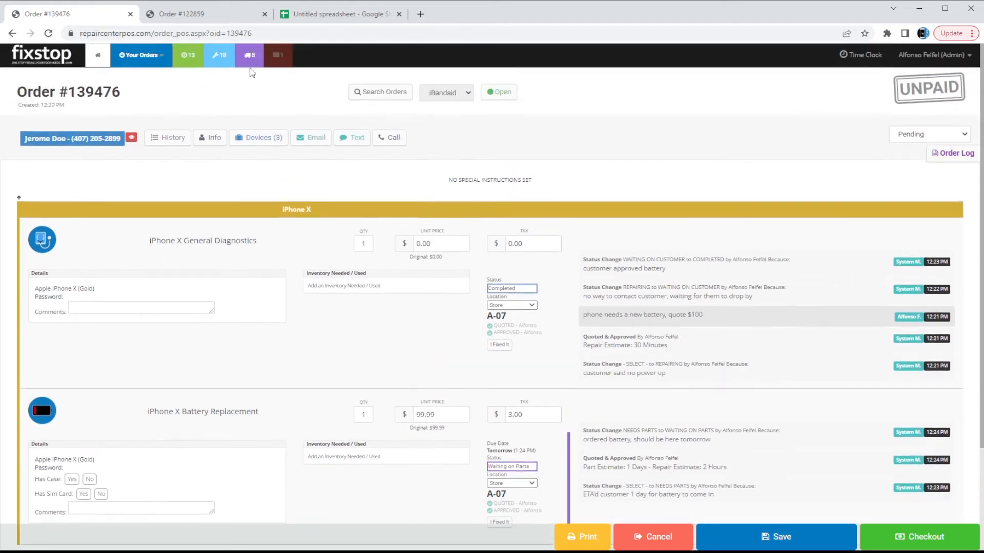
left_click(255, 57)
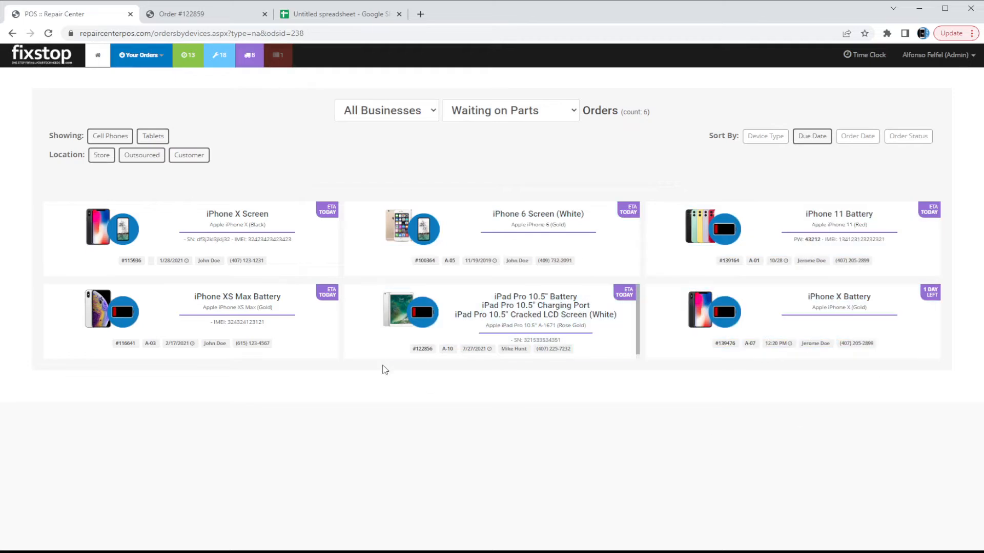
left_click(830, 324)
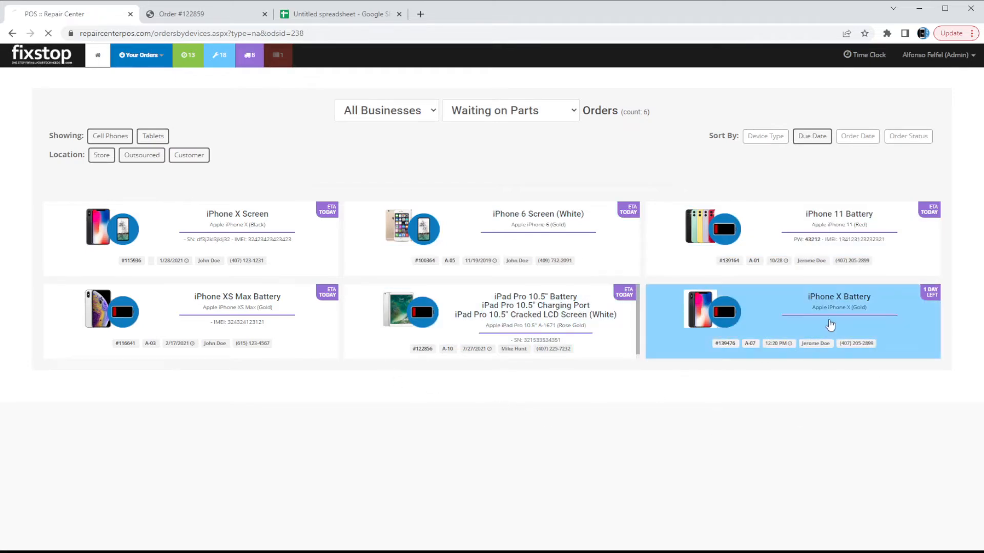
Step: Set the battery replacement's status to Repairing and save the order with the reason "battery is in"
scroll(396, 324, "down", 3)
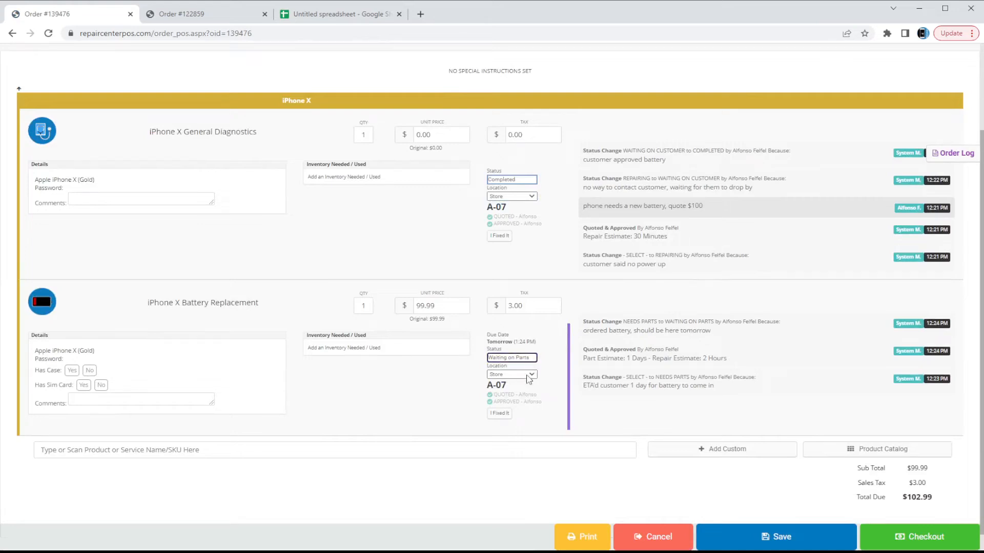
left_click(766, 538)
left_click(483, 297)
type("battery is in")
key("Return")
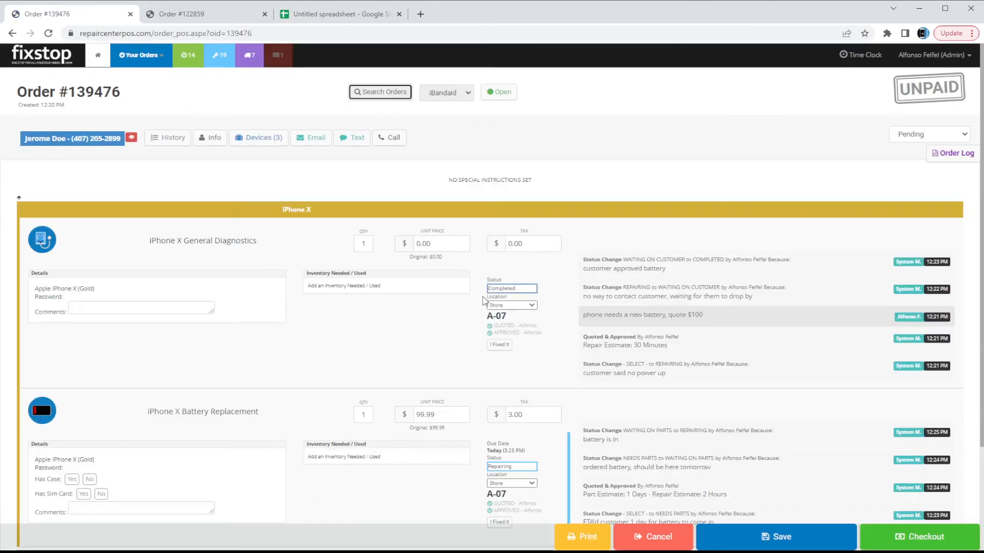
scroll(513, 294, "down", 2)
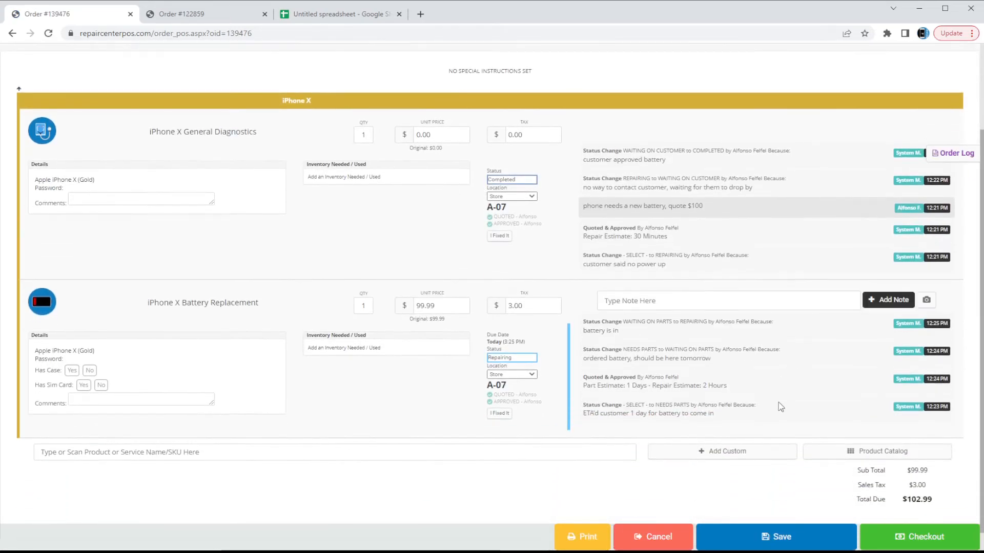
left_click_drag(727, 385, 700, 390)
left_click(704, 394)
scroll(301, 185, "up", 3)
scroll(263, 131, "down", 3)
Step: Set the battery replacement's status to Needs To Be Called and save the order with the reason "device fixed"
mouse_move(615, 324)
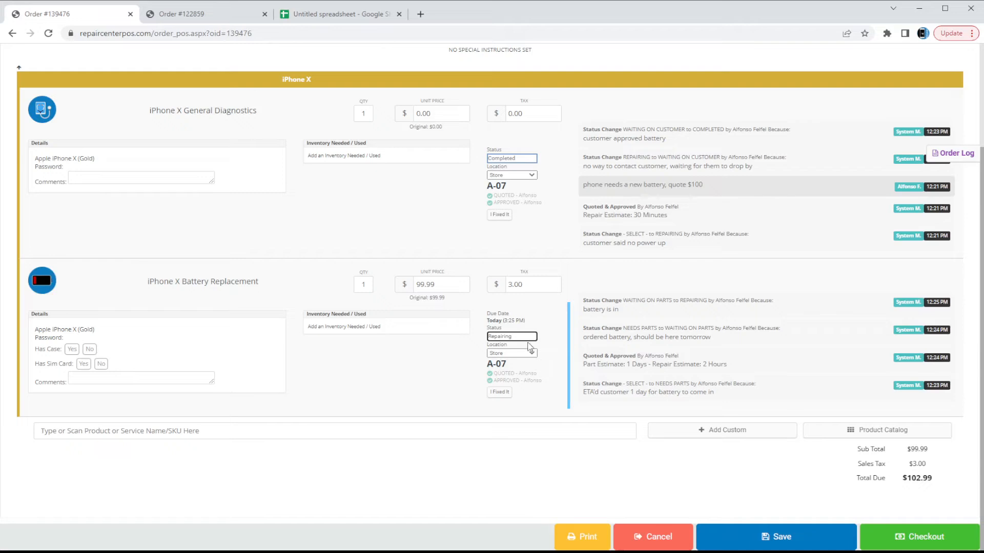
left_click(530, 406)
scroll(676, 384, "up", 1)
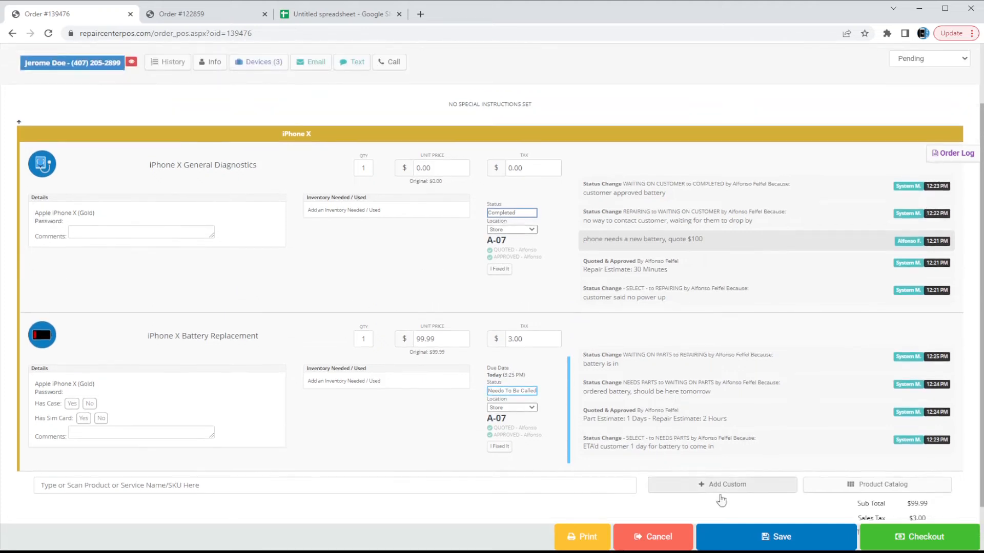
left_click(776, 535)
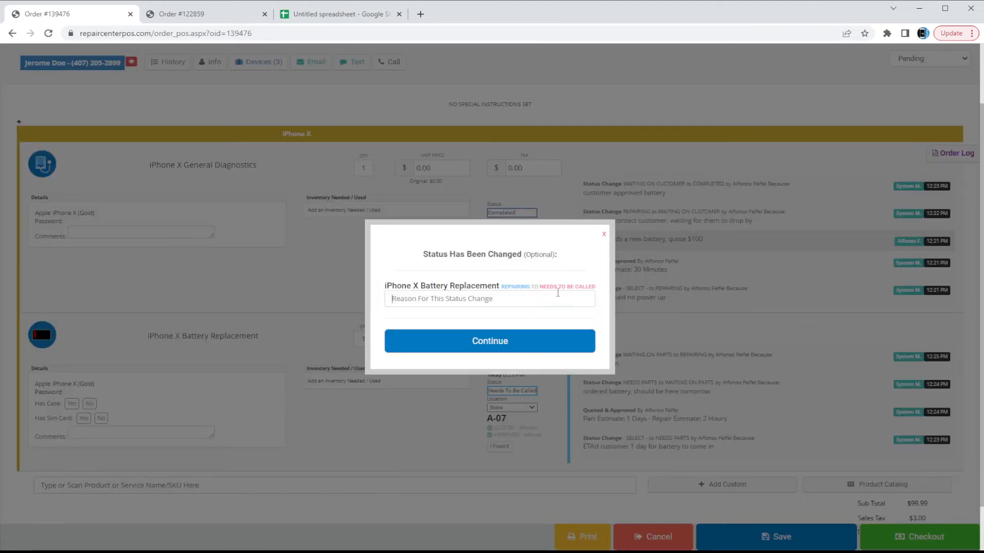
type("c")
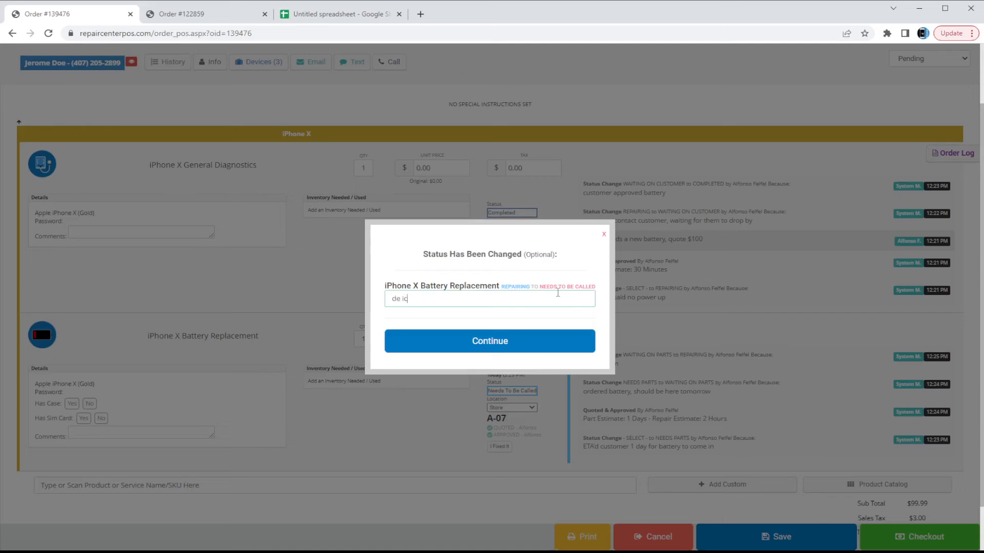
type("evice fixed")
key("Return")
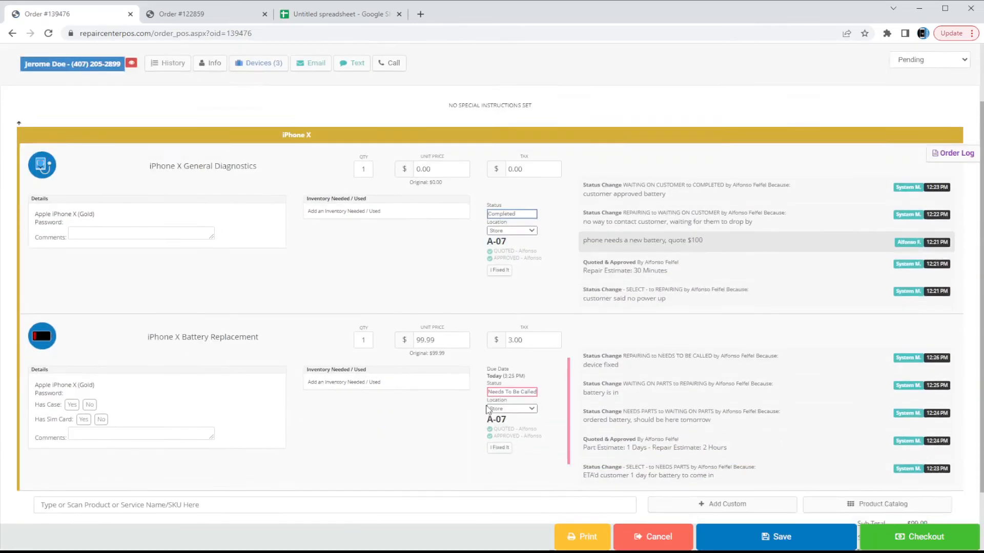
Step: Mark the battery replacement as fixed with battery, buttons and cameras tested, device cleaned and charged, and 30 minutes spent on repair
left_click(502, 423)
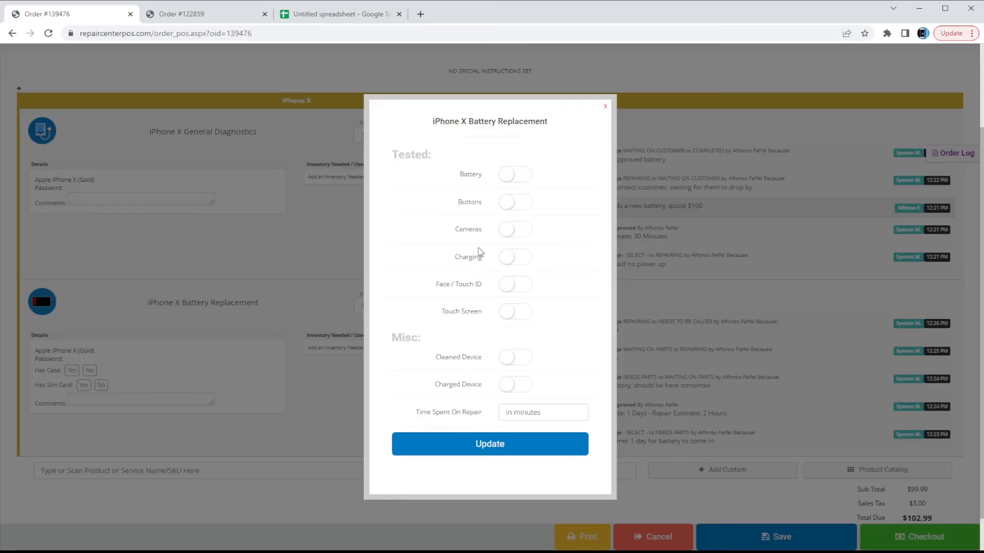
left_click(516, 176)
left_click(514, 203)
left_click(513, 230)
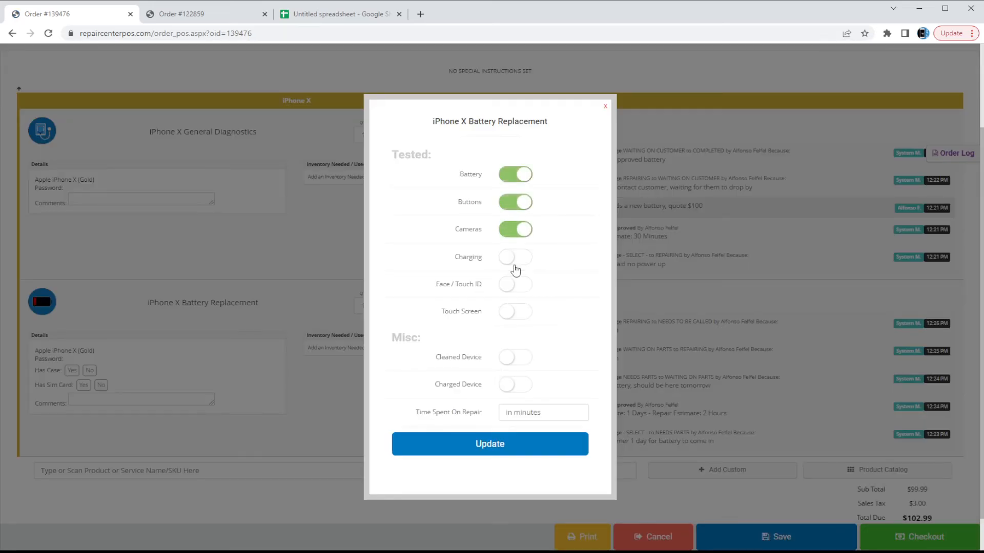
left_click(512, 359)
left_click(516, 385)
left_click(541, 418)
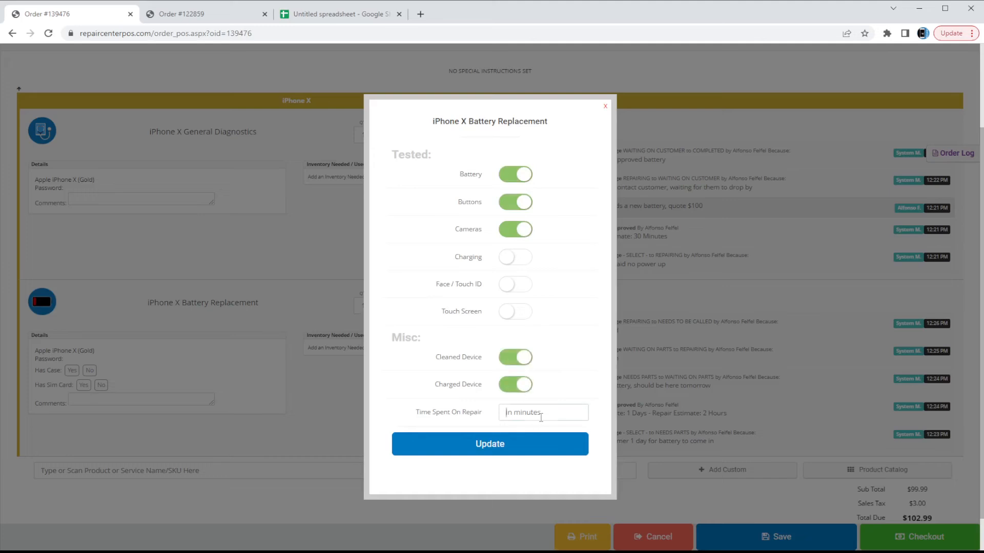
type("30")
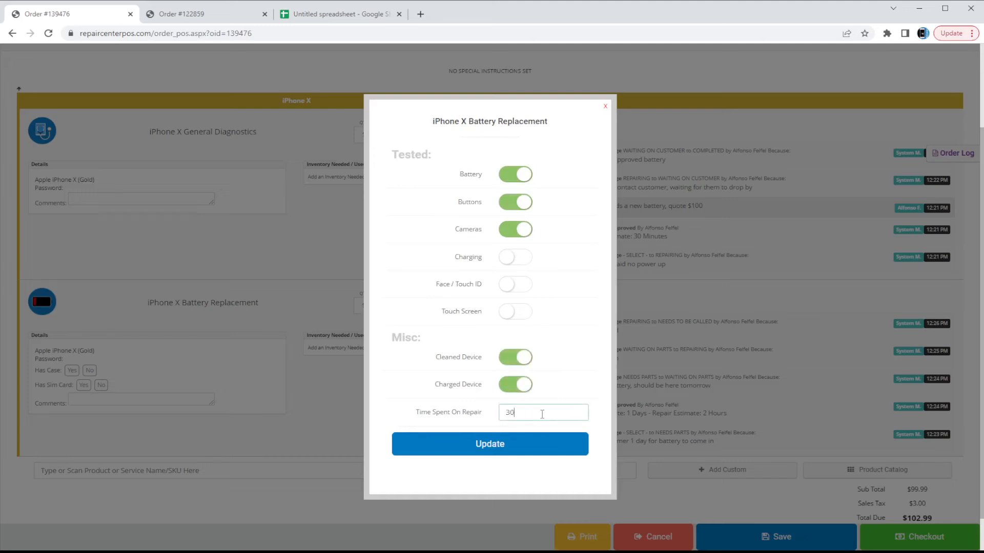
left_click(524, 454)
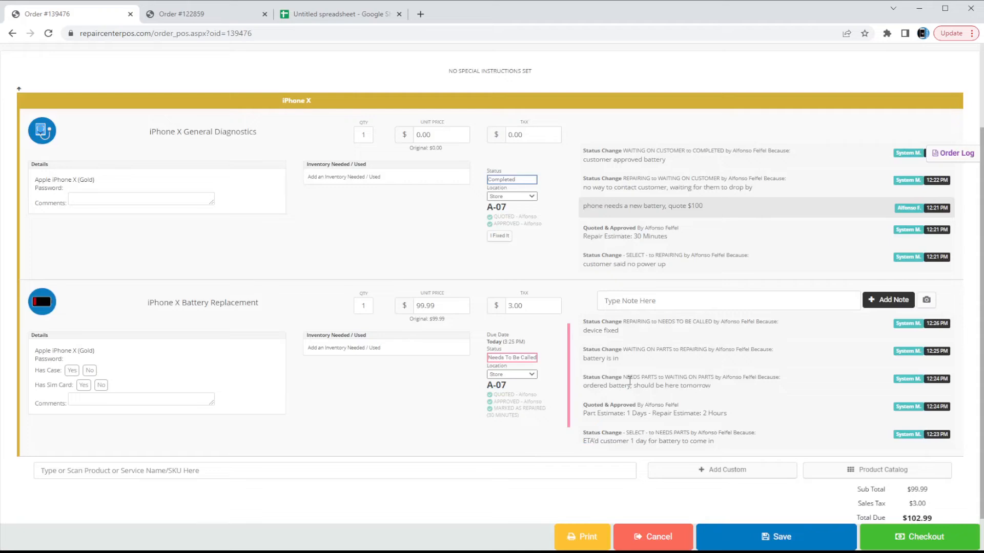
Step: Reopen the iPhone X battery order from the Needs To Be Called orders and check the option for texting the customer
scroll(436, 416, "up", 3)
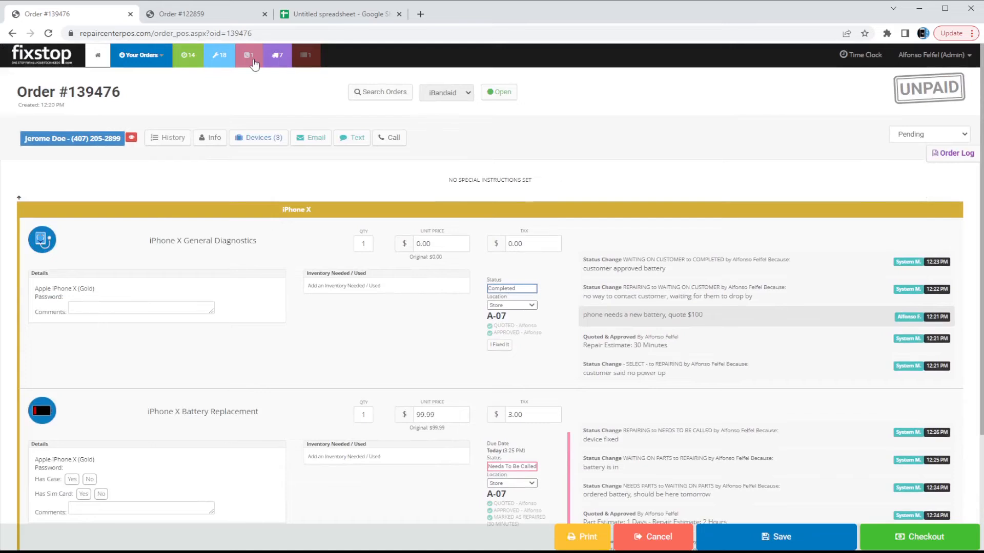
left_click(253, 61)
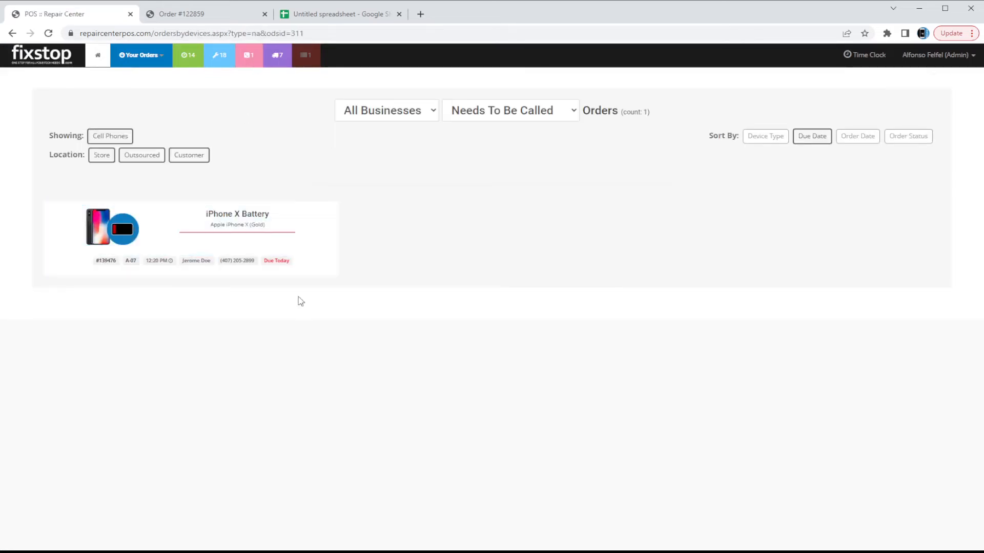
left_click(251, 261)
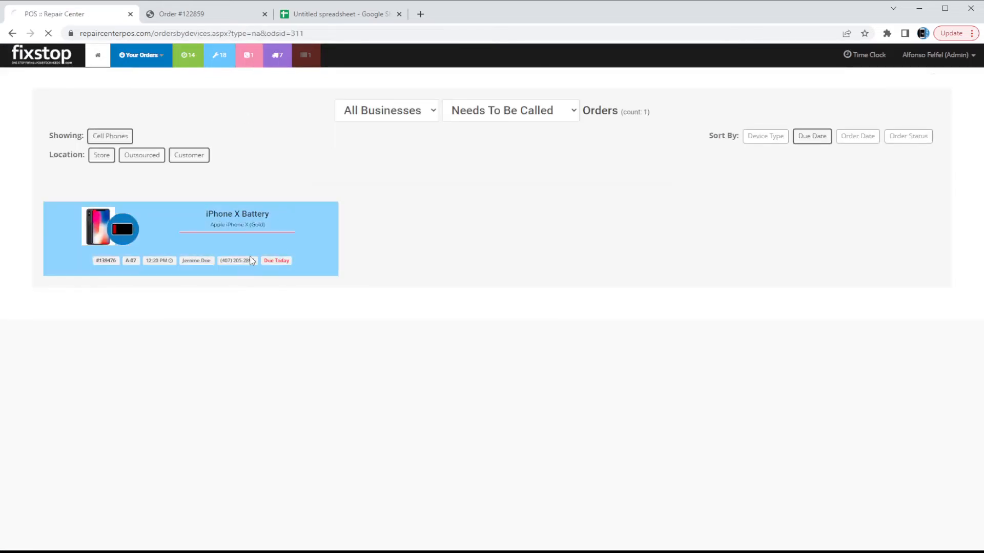
scroll(514, 328, "down", 2)
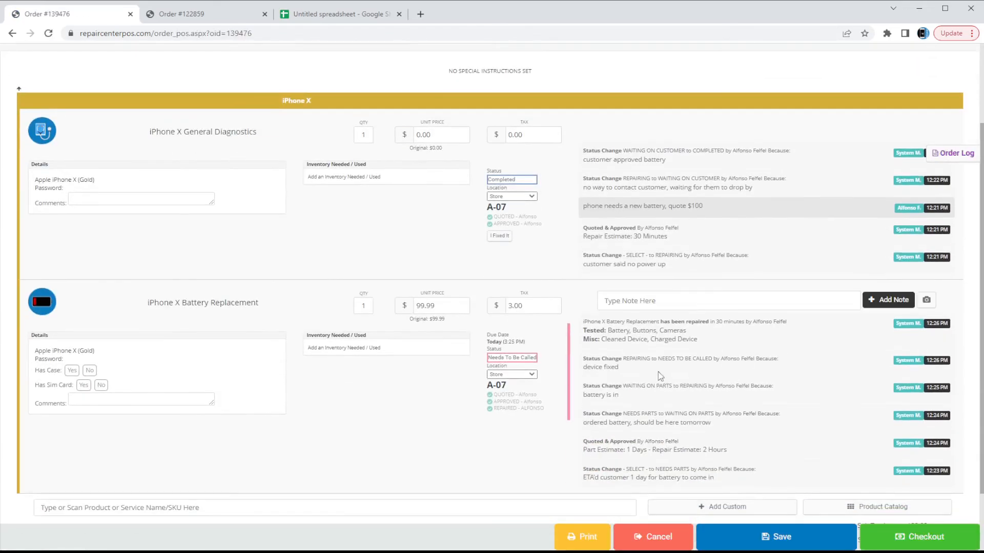
scroll(524, 369, "up", 1)
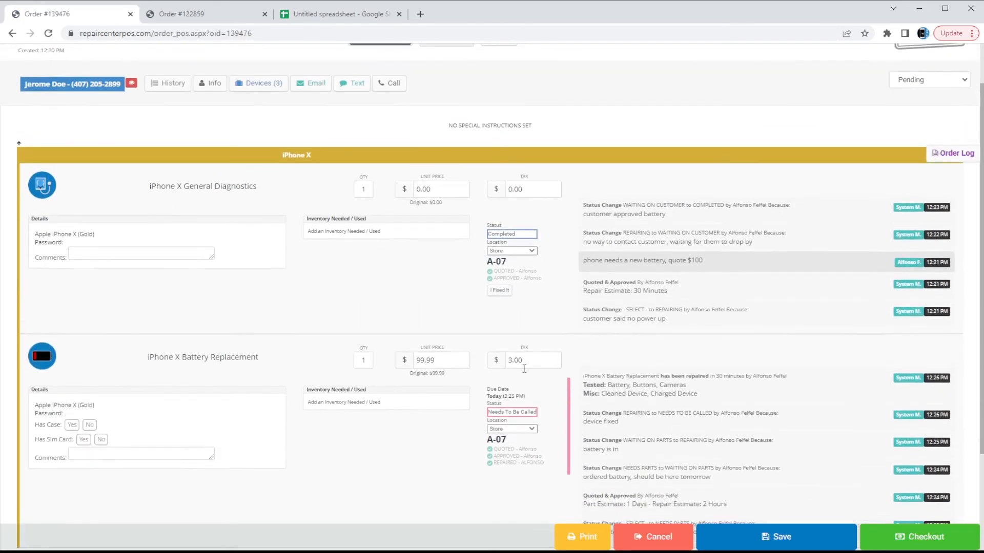
left_click(358, 84)
left_click(543, 86)
Step: Set the battery replacement's status to Ready and its due date to the 3 days preset
scroll(500, 374, "down", 1)
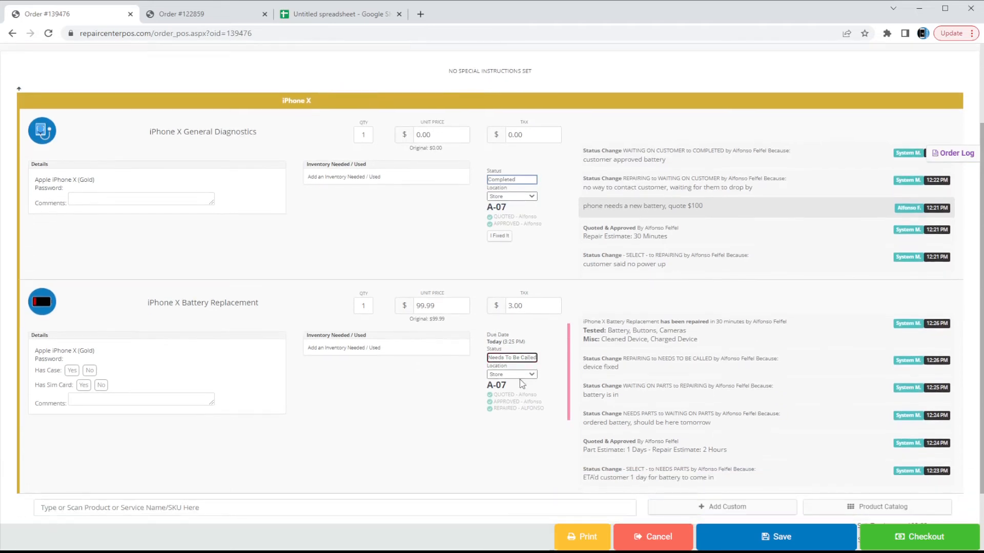
left_click(514, 357)
left_click(504, 344)
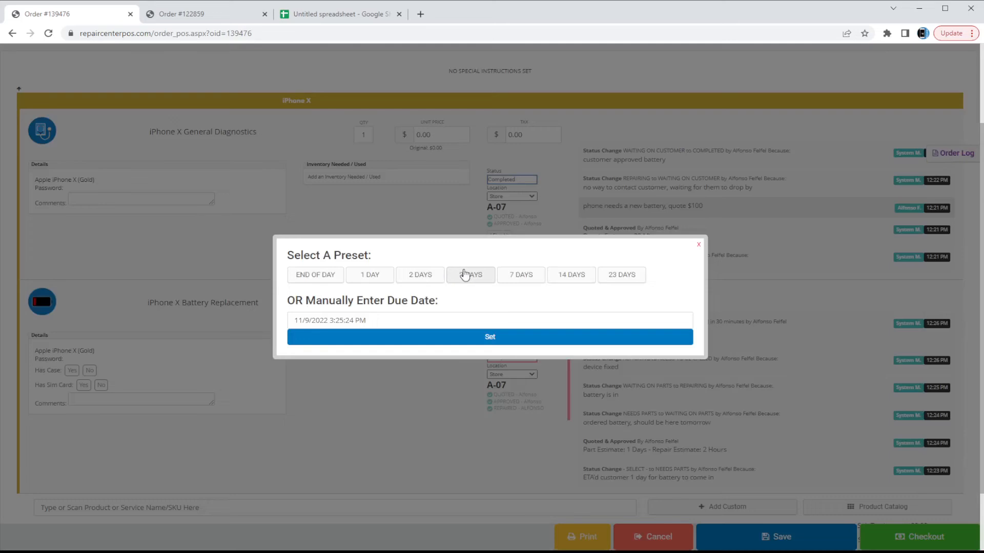
left_click(463, 275)
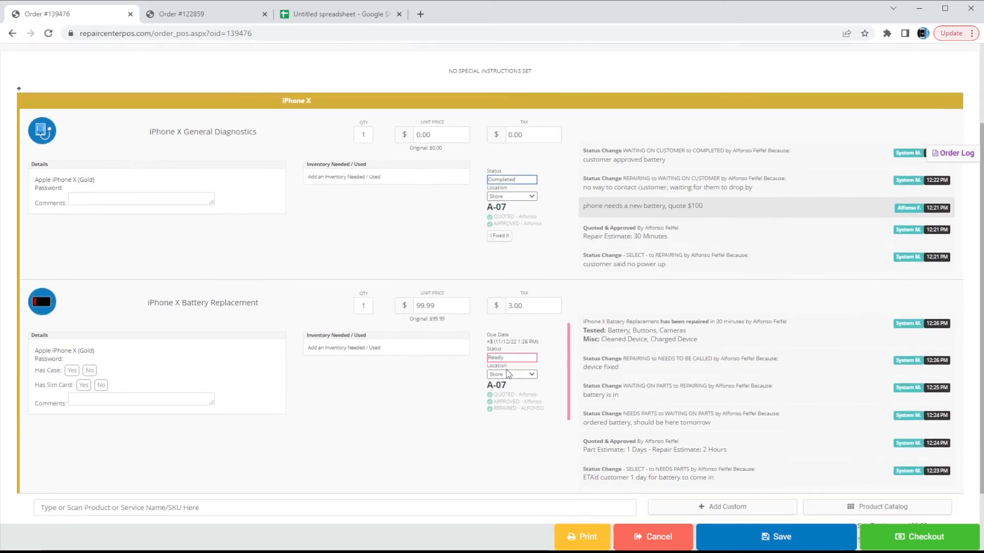
Step: Save the order with the reason "customer said they'll pick it up" for the battery replacement's status change
left_click(775, 547)
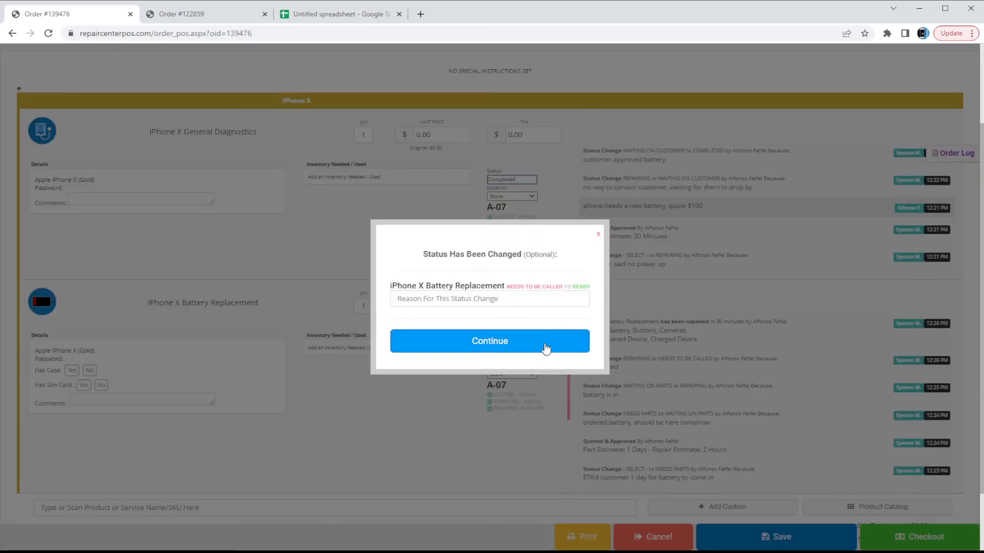
type("customer said the")
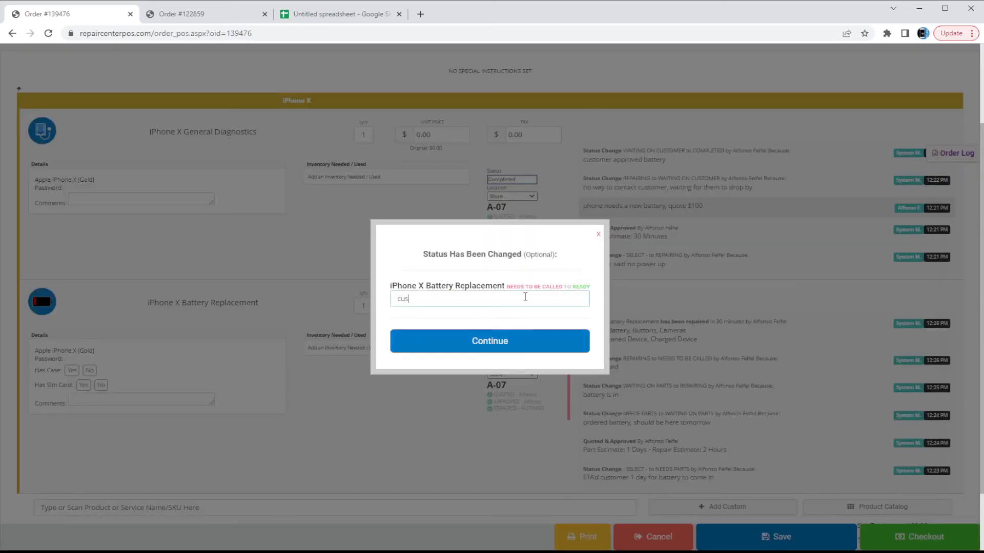
type("y'll pick it up")
key("Return")
Step: Proceed to checkout for the iPhone X order to process its payment
scroll(526, 302, "down", 4)
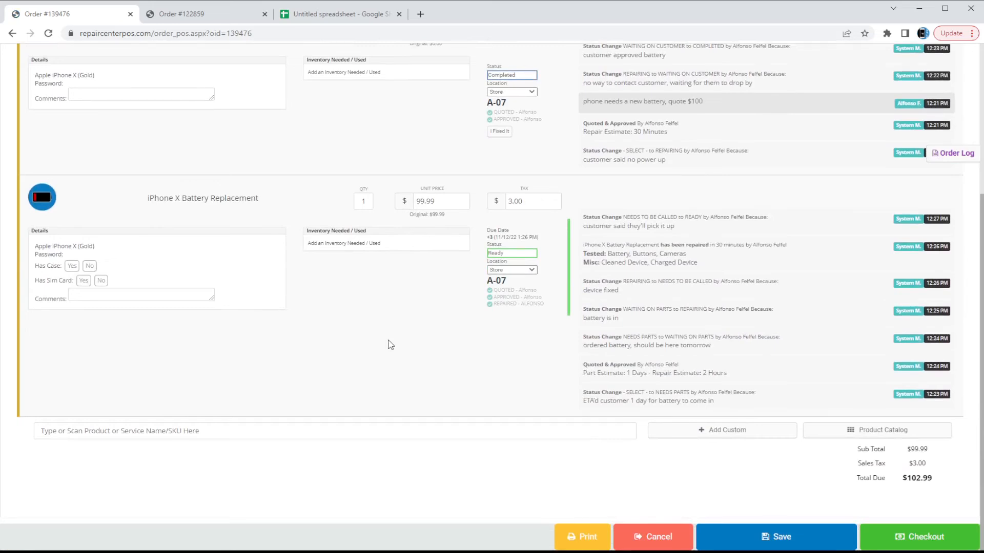
scroll(846, 461, "up", 3)
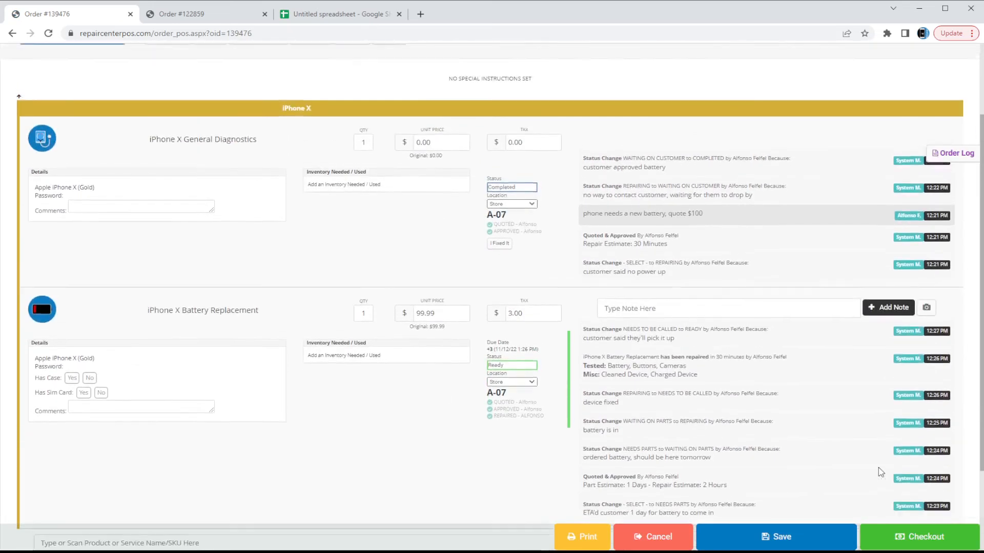
left_click(946, 539)
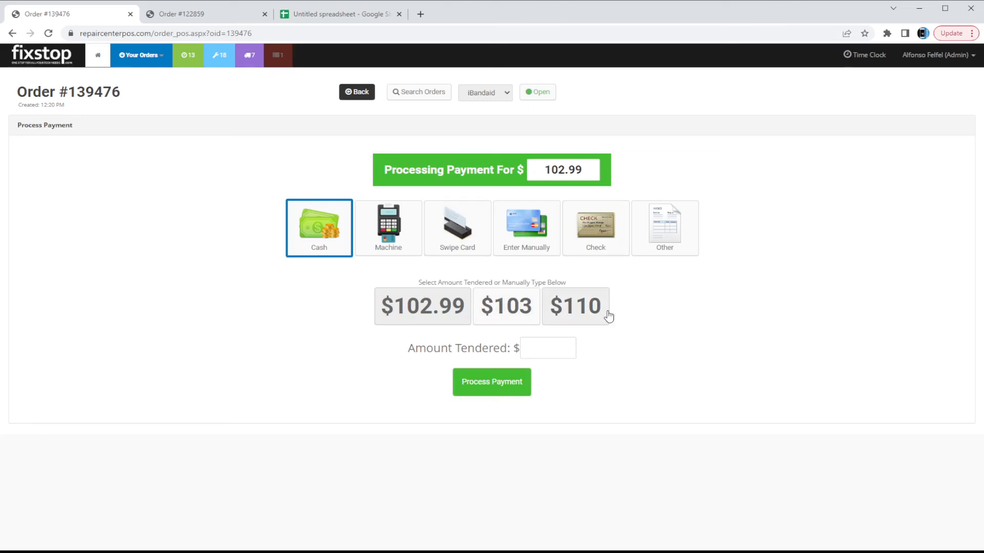
Step: Process the order's cash payment with $110 as the amount tendered and return to the order
left_click(557, 322)
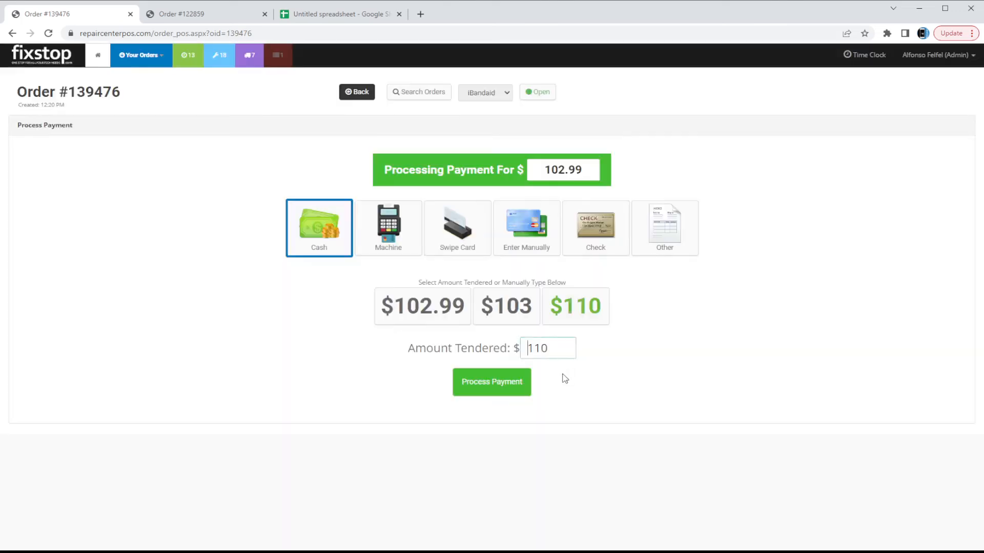
left_click(495, 388)
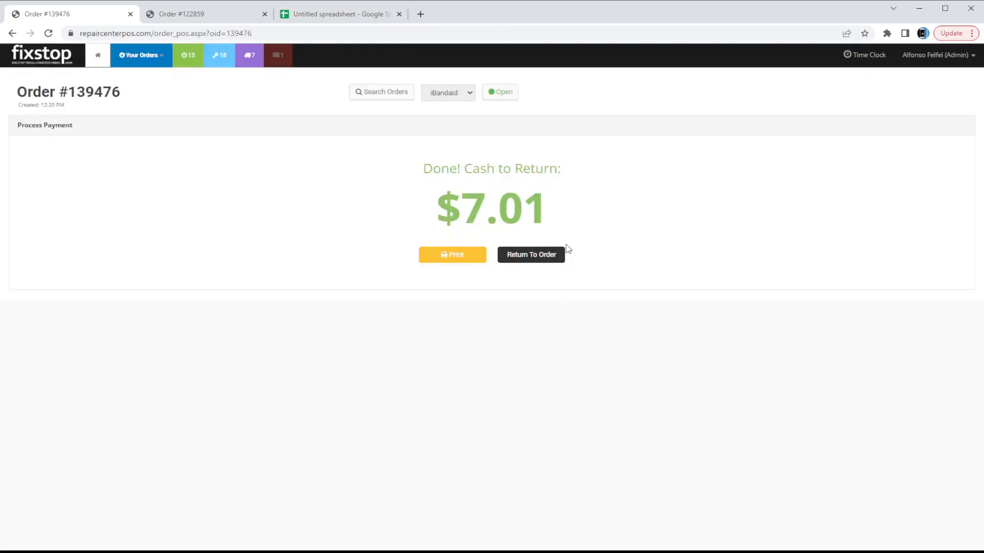
left_click(555, 254)
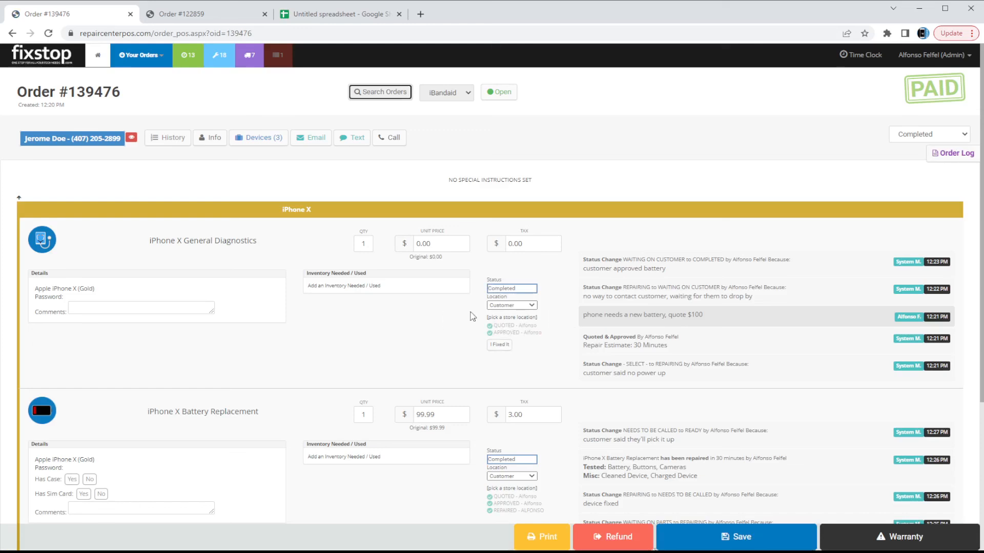
Step: Review the order's payment mark, both repair items' statuses, their status change history and the payment totals
mouse_move(583, 313)
scroll(564, 323, "down", 3)
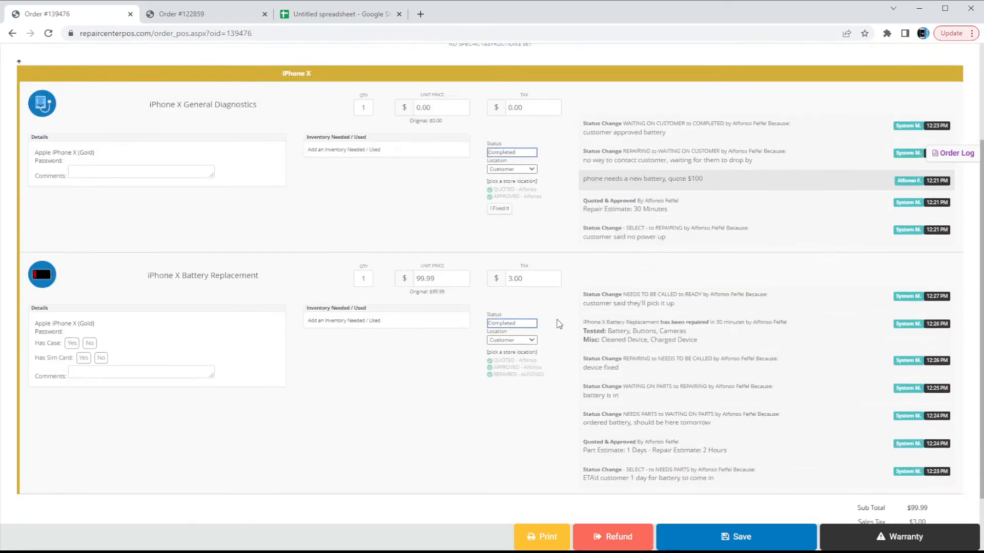
scroll(529, 336, "down", 1)
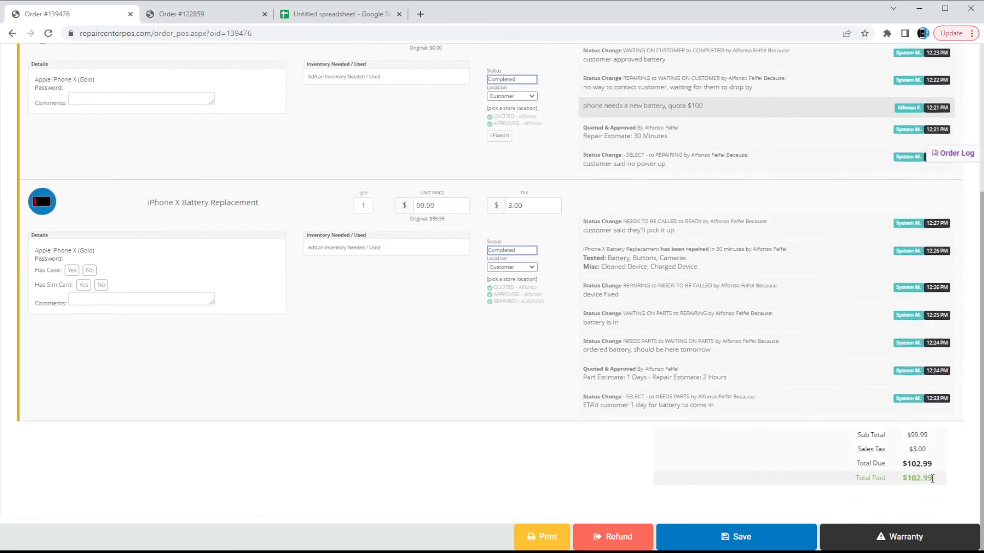
scroll(685, 460, "up", 3)
scroll(671, 450, "up", 2)
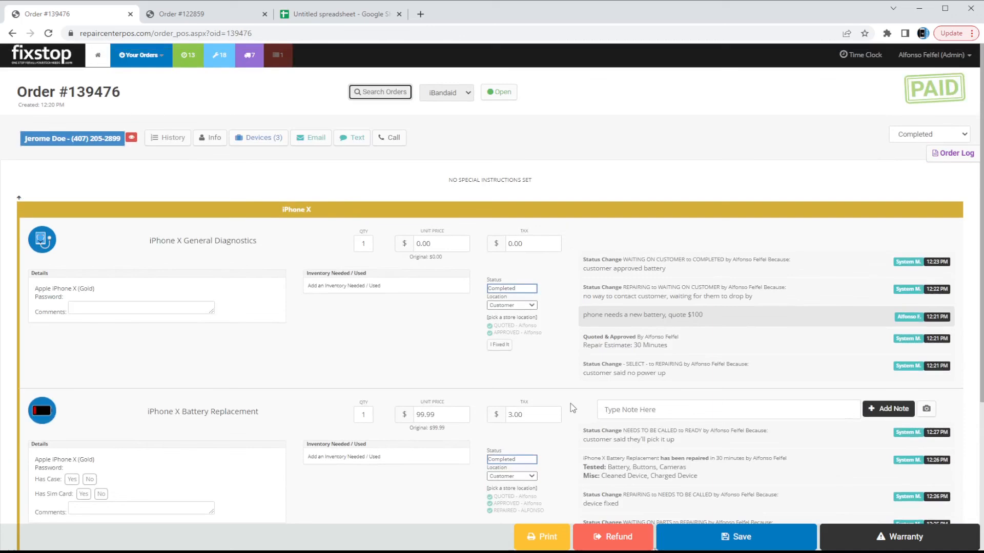
scroll(573, 408, "down", 4)
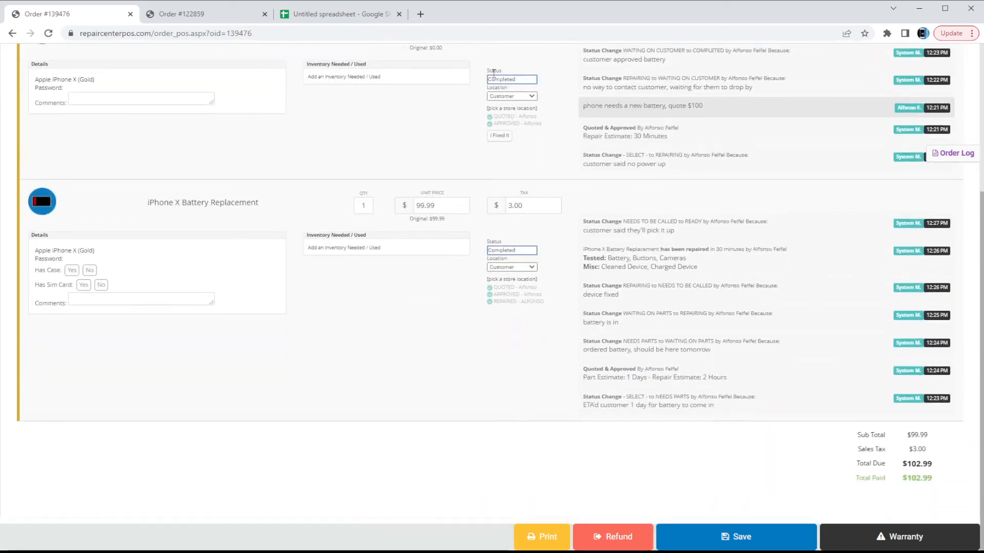